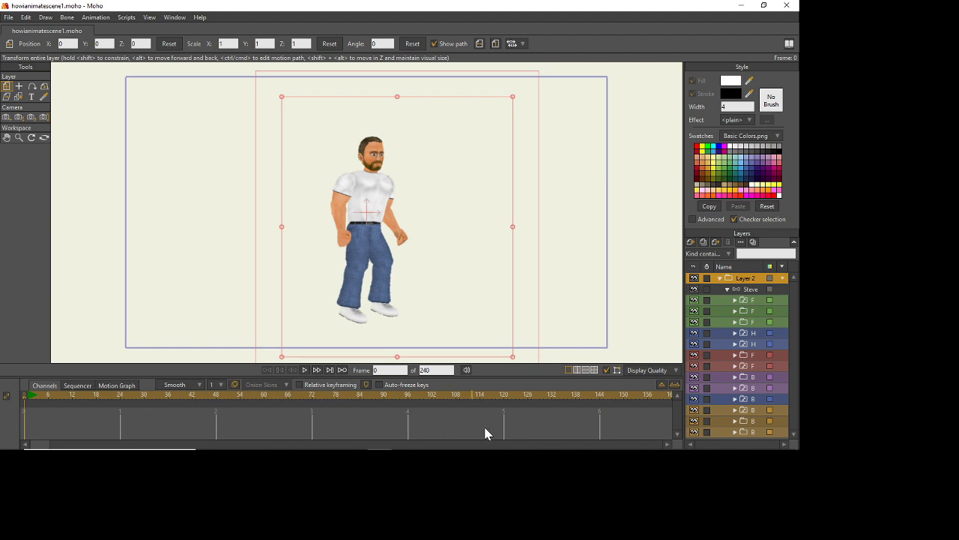
Select all of Steve's bones at frame 1 and set a keyframe for them
left_click(752, 290)
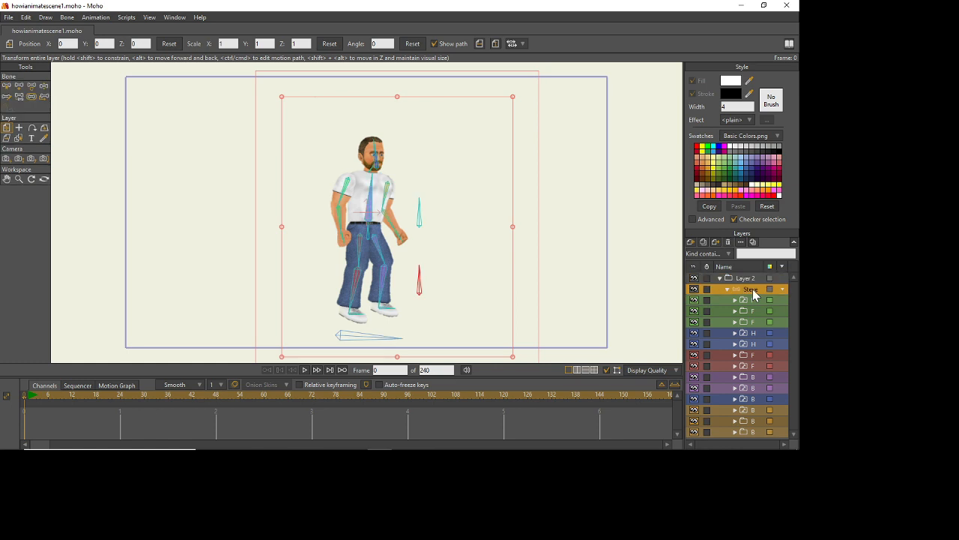
left_click(44, 87)
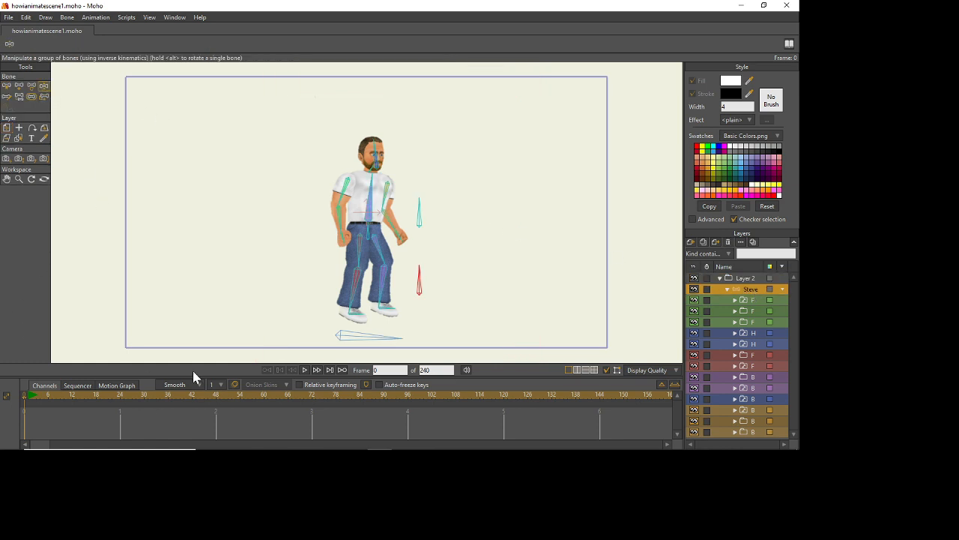
left_click(30, 398)
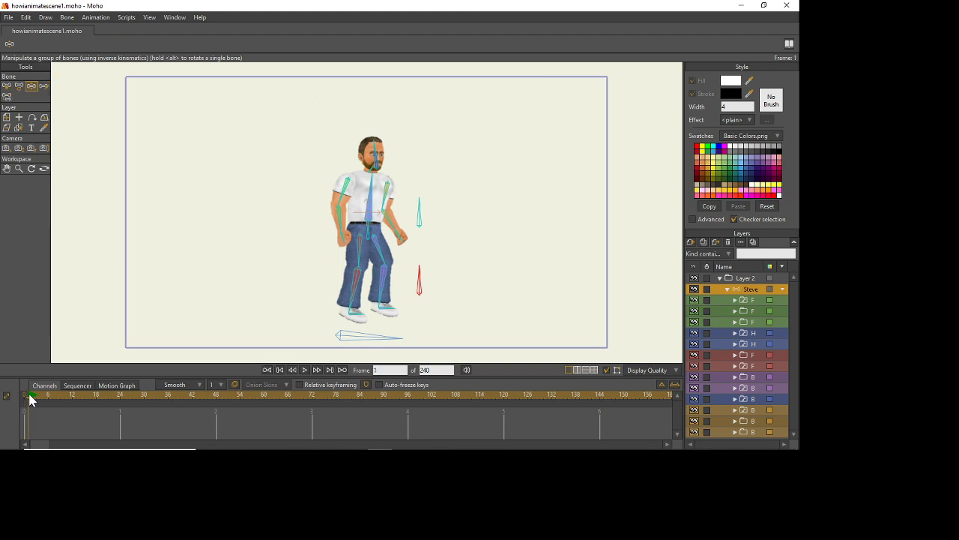
key("ctrl+a")
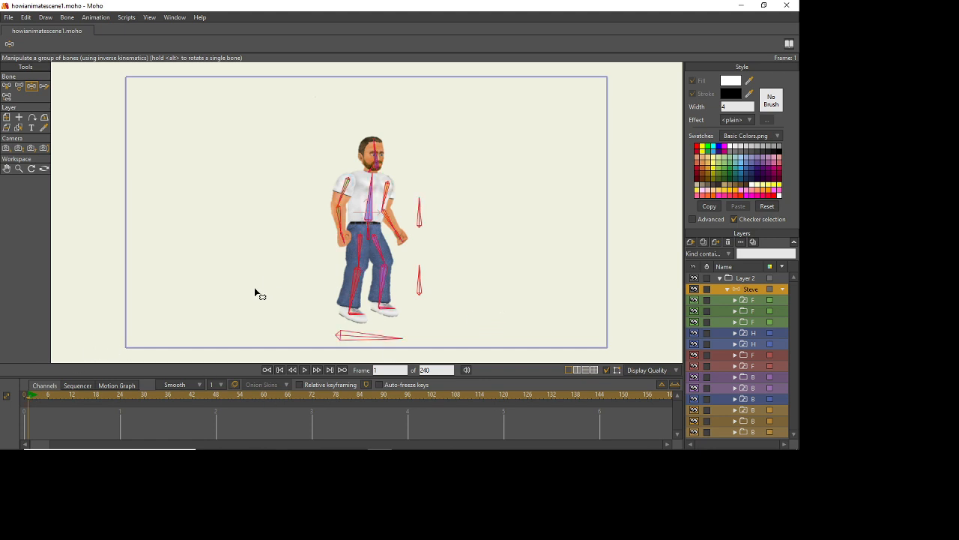
key("ctrl+f")
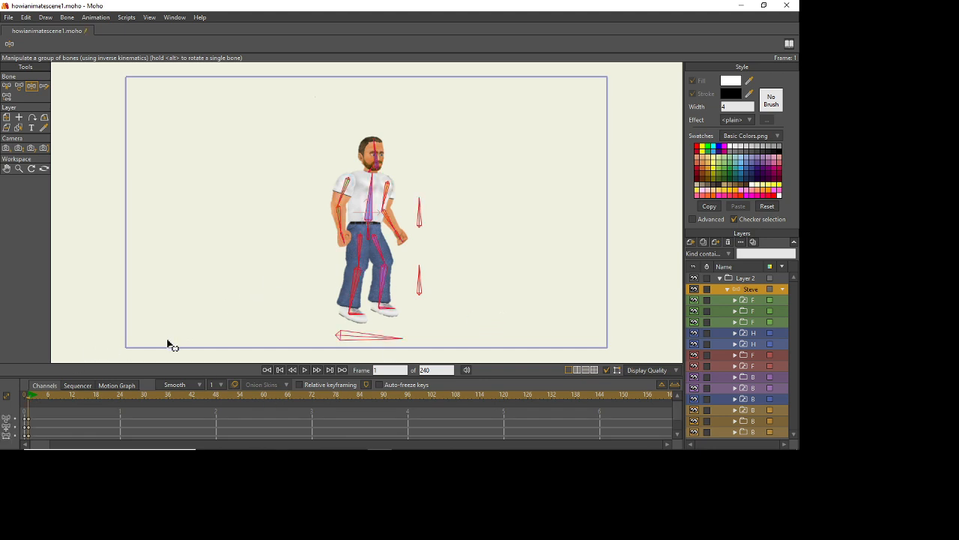
At frame 12, lower Steve's root bone, bend both legs into a crouch and adjust the torso, head and arms
left_click(65, 396)
left_click_drag(364, 336, 347, 357)
left_click_drag(339, 324, 350, 263)
left_click_drag(367, 307, 366, 279)
left_click_drag(354, 221, 359, 223)
left_click_drag(379, 177, 372, 174)
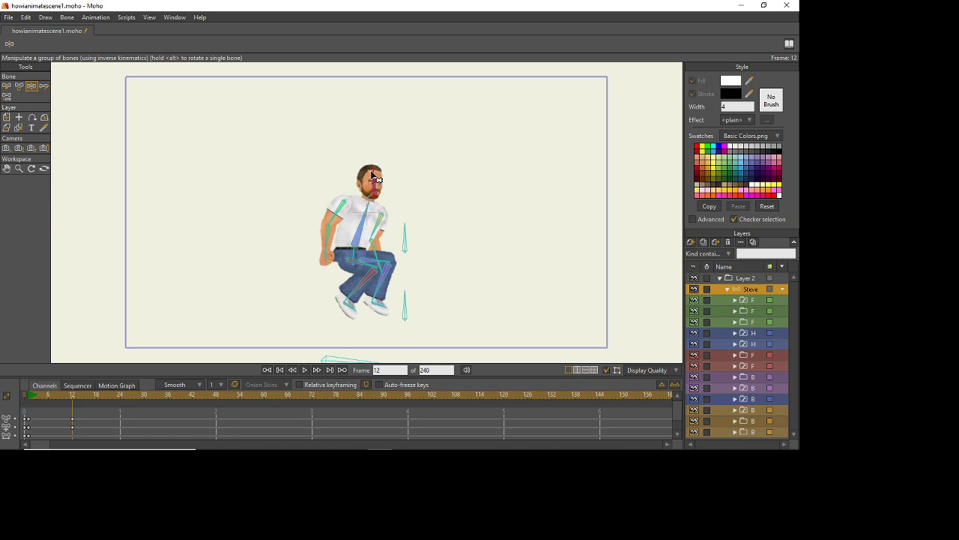
left_click(380, 242)
left_click_drag(321, 235, 330, 233)
Move Steve's root bone slightly down and forward at frame 11, and scrub between frames 11 and 12
mouse_move(62, 398)
left_mouse_down()
mouse_move(40, 397)
mouse_move(69, 398)
left_mouse_up()
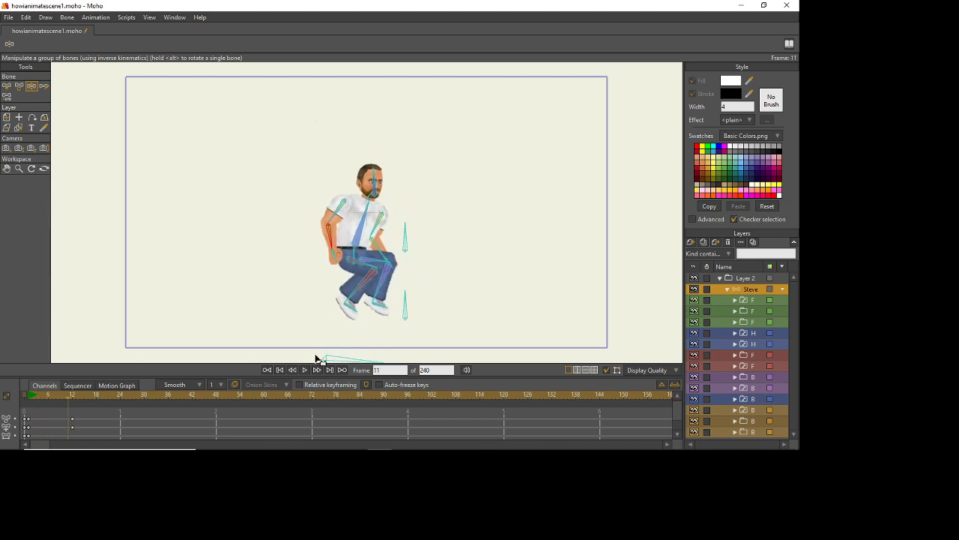
mouse_move(332, 359)
left_mouse_down()
mouse_move(343, 358)
mouse_move(342, 369)
left_mouse_up()
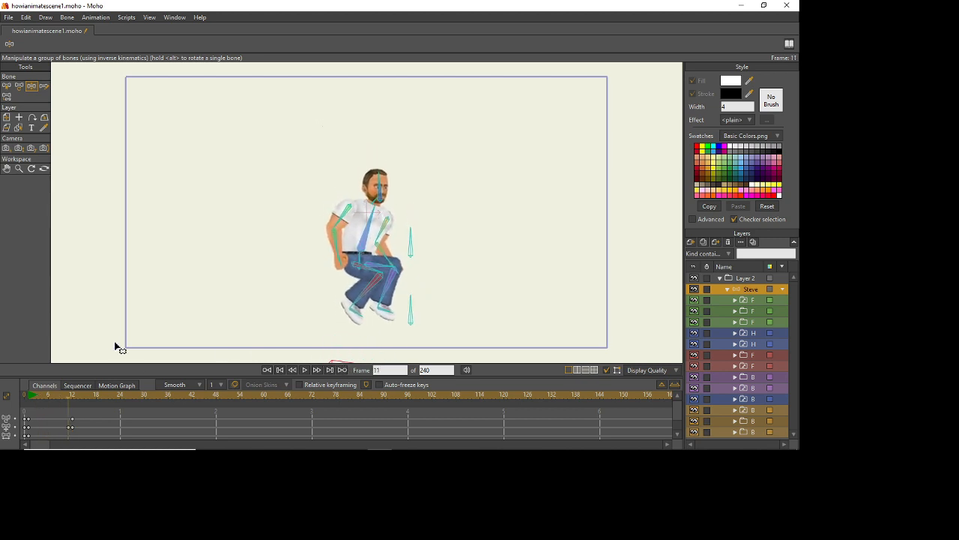
mouse_move(63, 398)
left_mouse_down()
mouse_move(31, 395)
mouse_move(61, 395)
left_mouse_up()
left_click_drag(143, 327, 133, 286)
left_click_drag(53, 398, 74, 401)
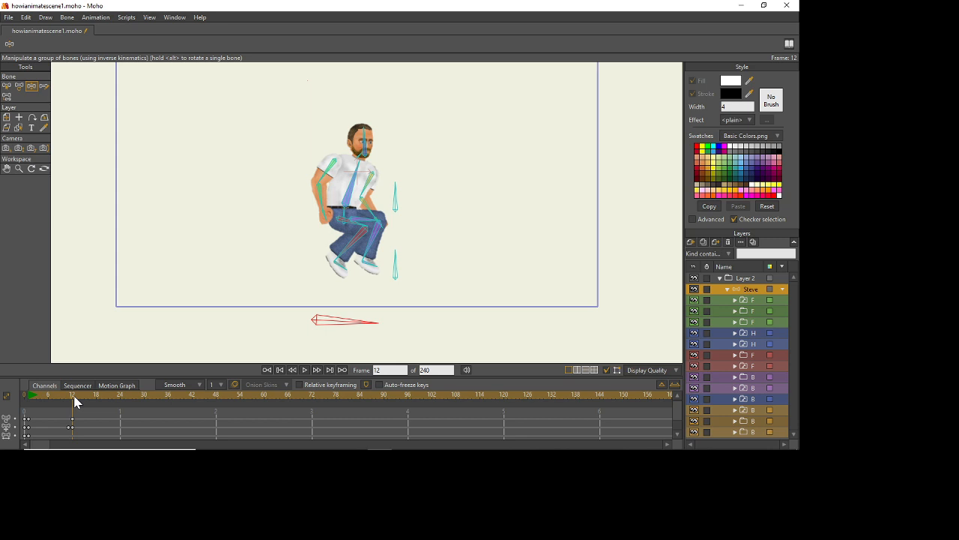
Delete the root bone's keyframe at frame 11 and scrub back to frame 2
left_click(68, 427)
left_click_drag(67, 428, 31, 395)
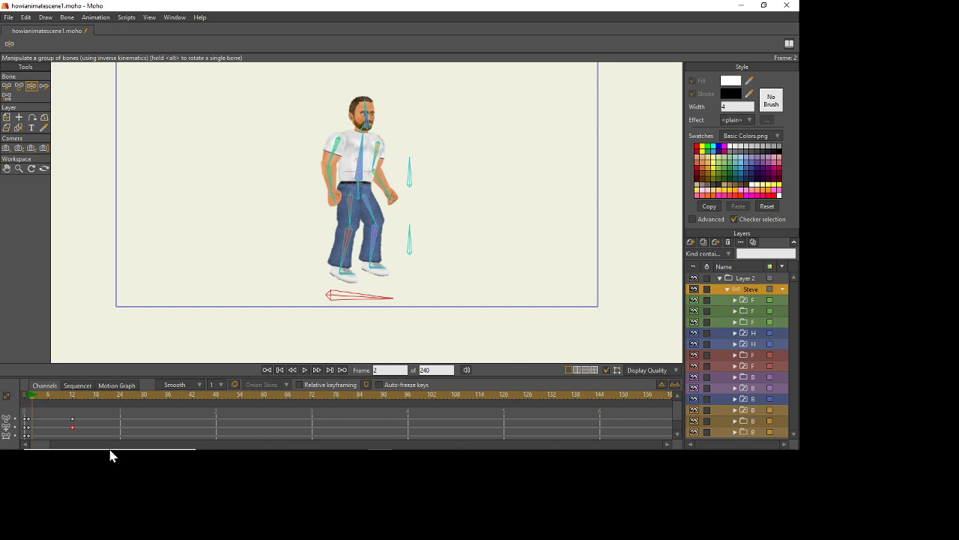
Clear all animation from the Steve layer, including its sub-layers
left_click_drag(89, 407, 47, 433)
left_click(742, 278)
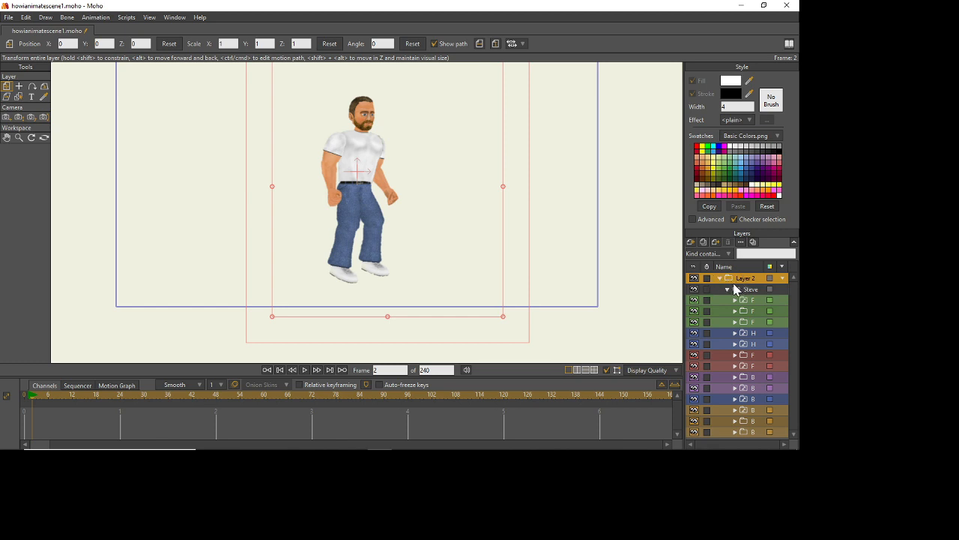
left_click(739, 288)
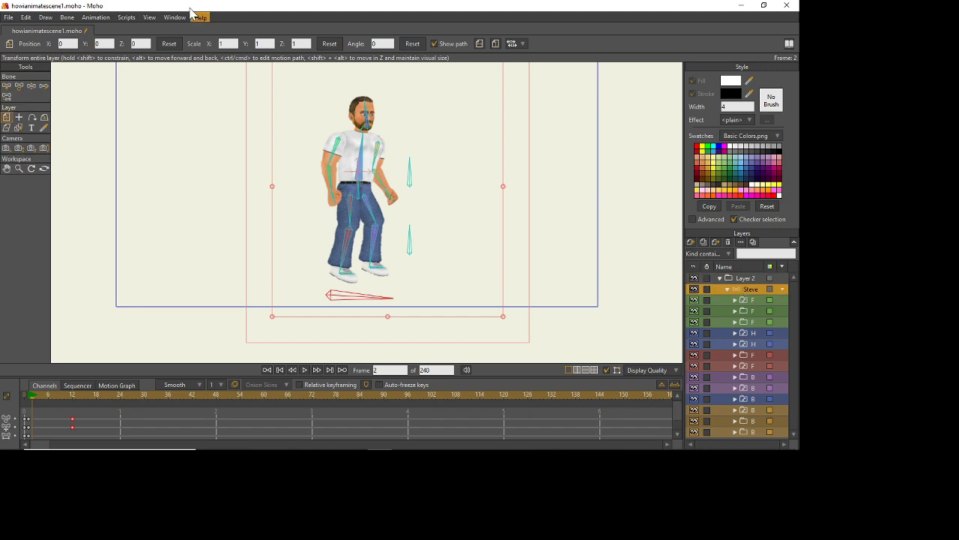
left_click(96, 17)
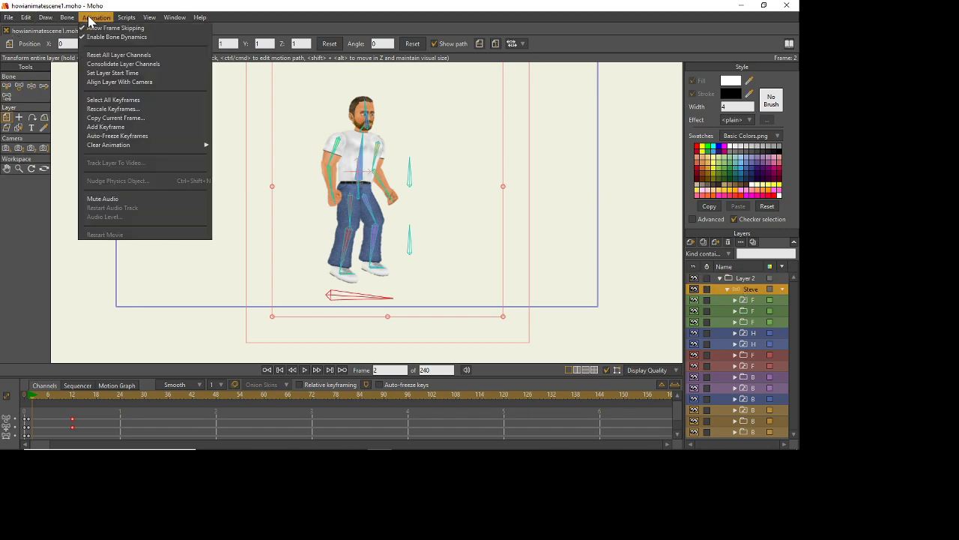
mouse_move(156, 144)
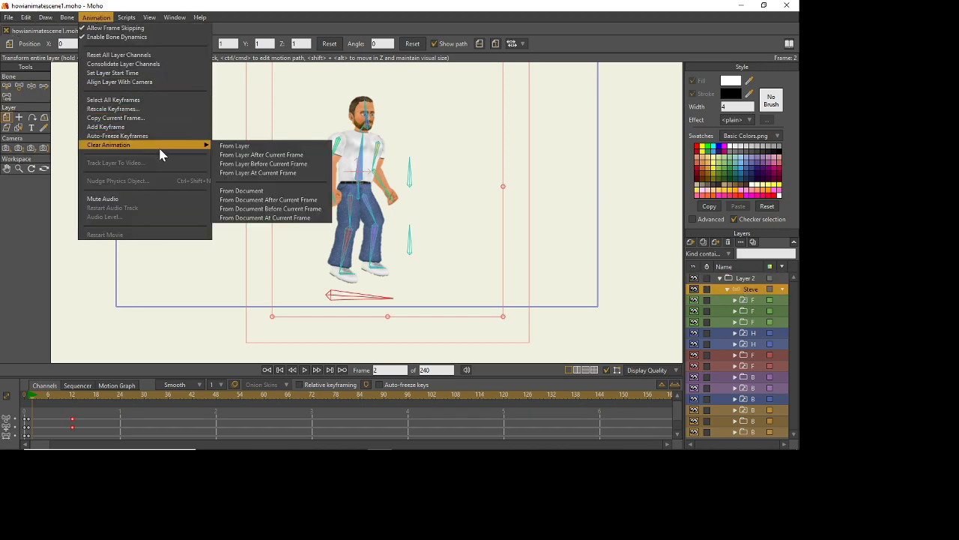
left_click(231, 146)
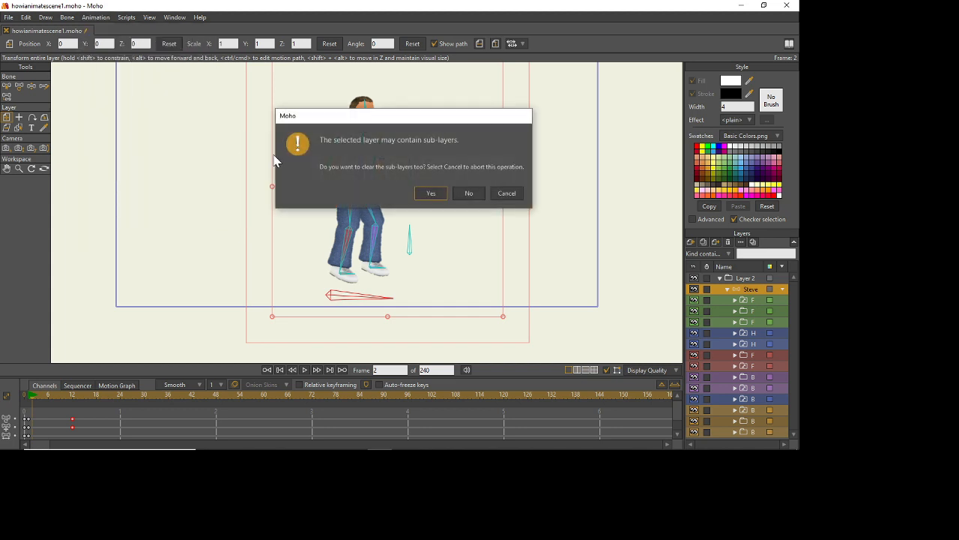
left_click(430, 194)
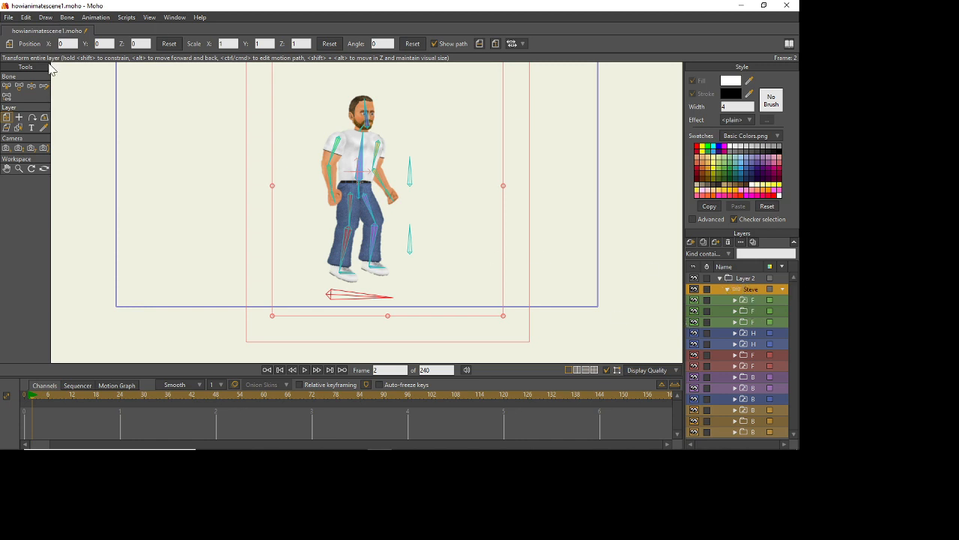
At frame 0, add a horizontal bone pointing backward from the ankle of each of Steve's feet
left_click(7, 87)
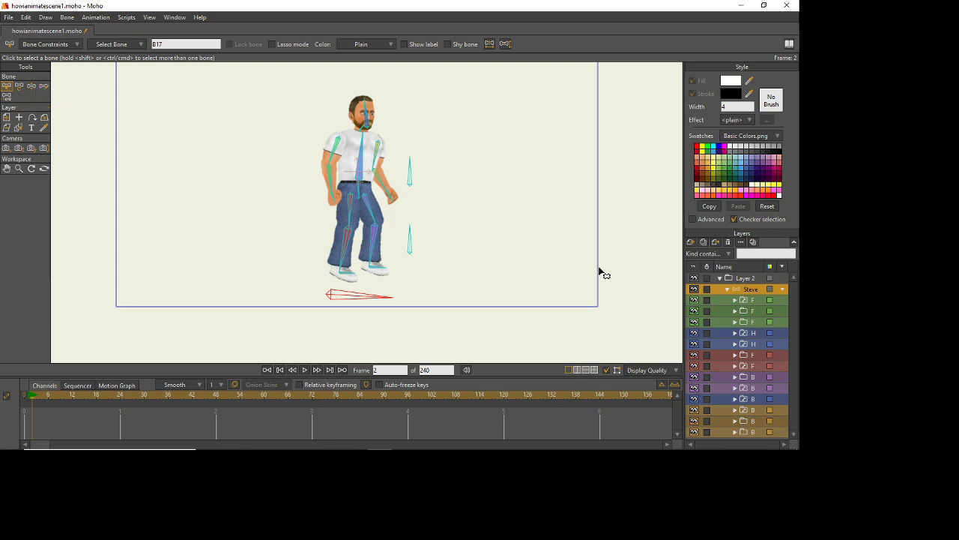
scroll(356, 201, "up", 1)
scroll(357, 201, "up", 3)
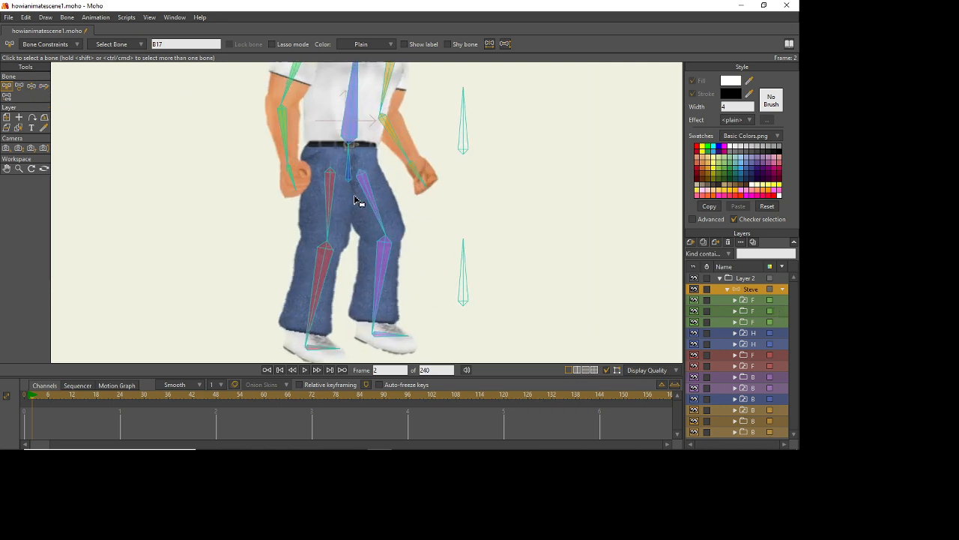
left_click_drag(359, 50, 359, 9)
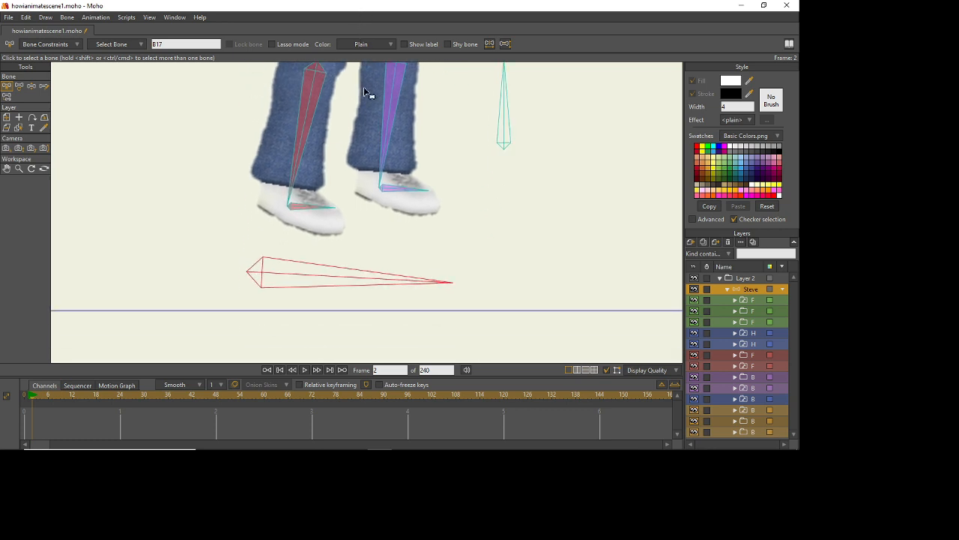
scroll(332, 217, "down", 2)
scroll(333, 218, "up", 4)
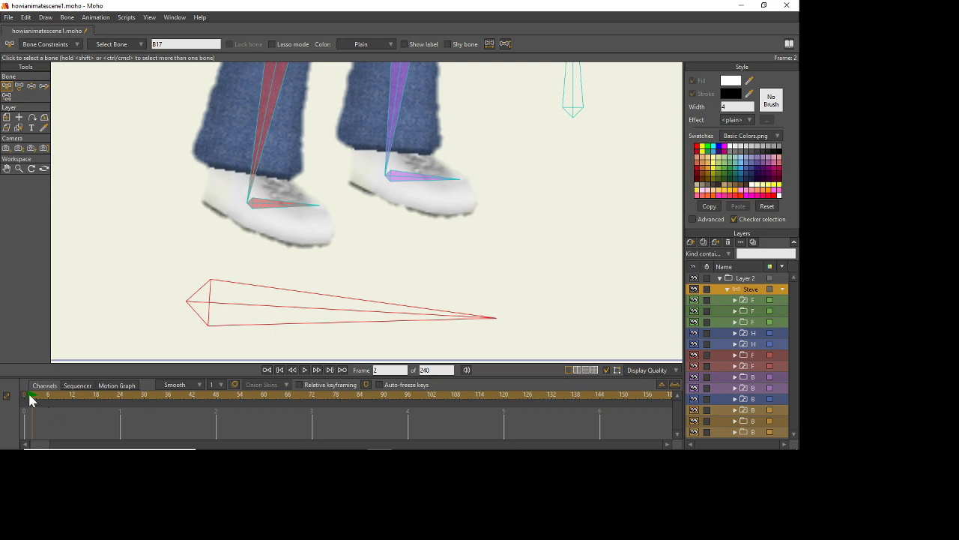
left_click_drag(29, 400, 19, 400)
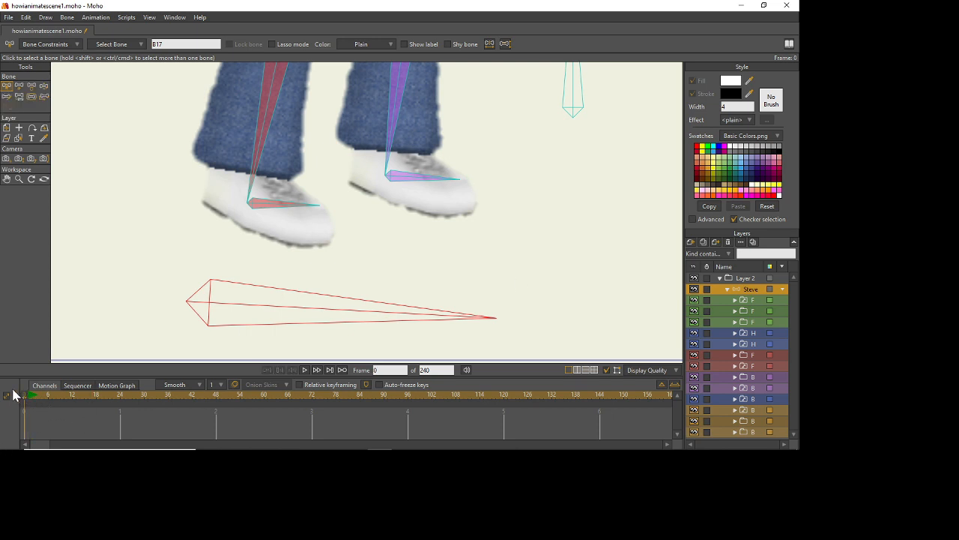
left_click(20, 88)
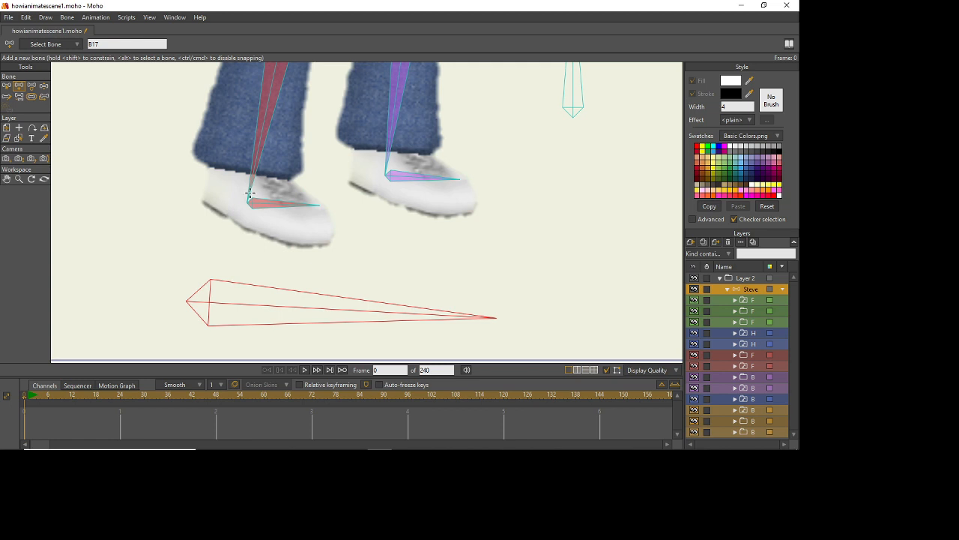
scroll(250, 192, "up", 3)
scroll(250, 193, "down", 1)
left_click_drag(249, 192, 288, 205)
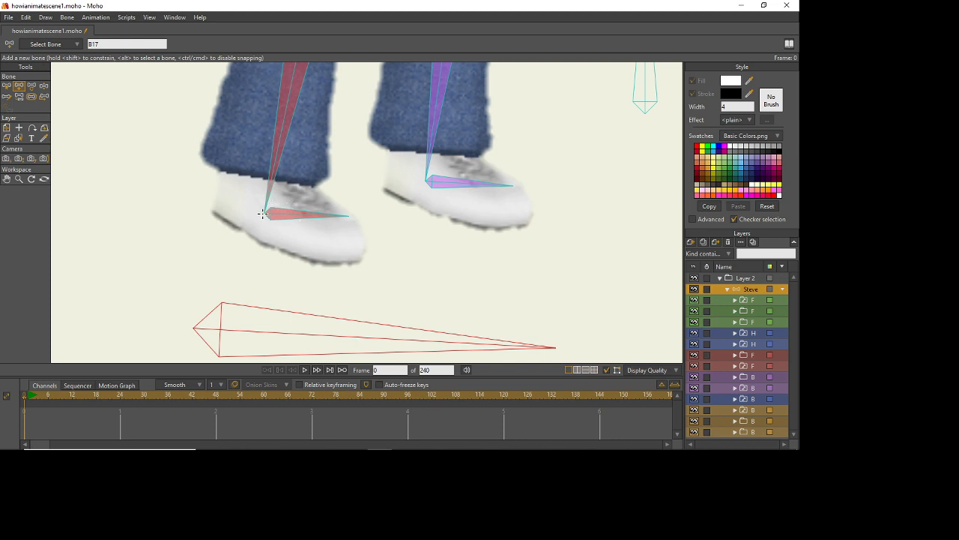
left_click(263, 213)
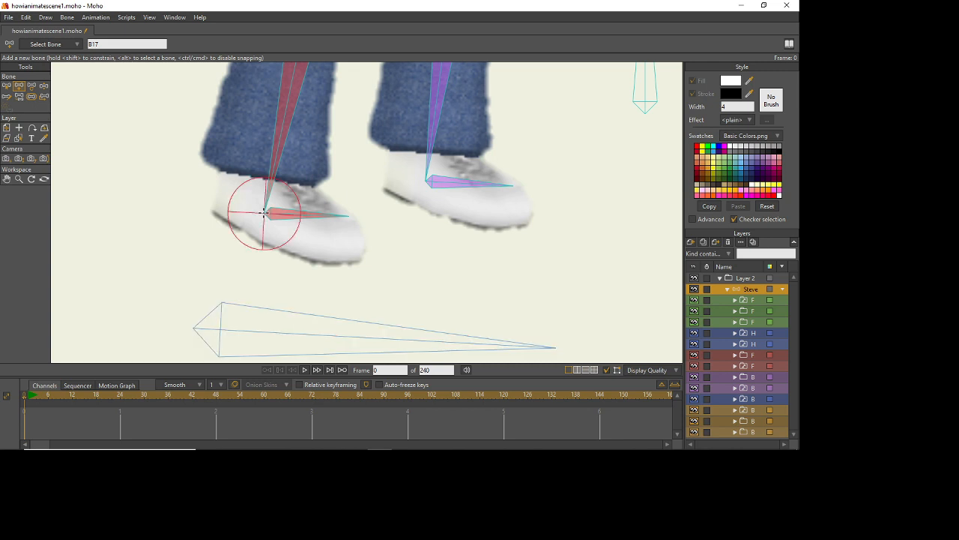
left_click_drag(246, 213, 156, 213)
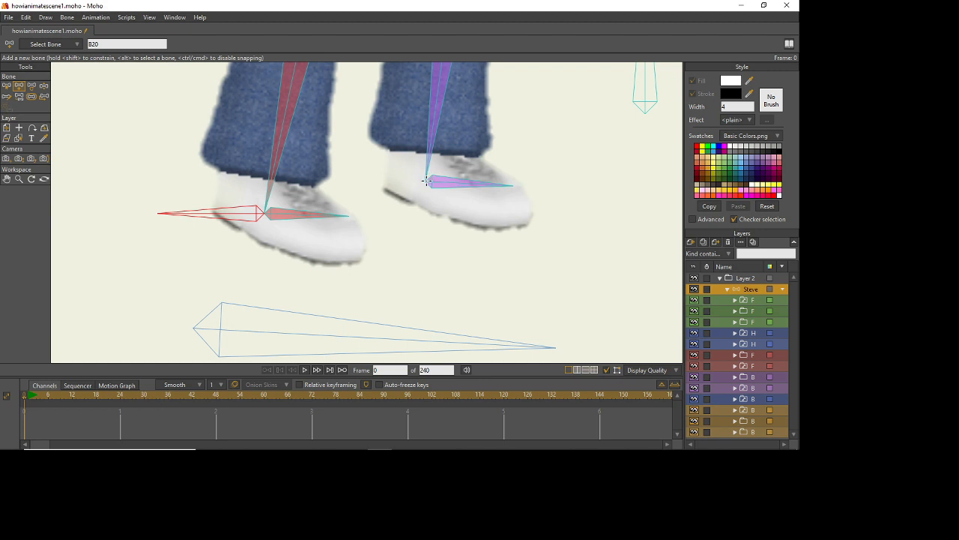
left_click_drag(427, 181, 332, 181)
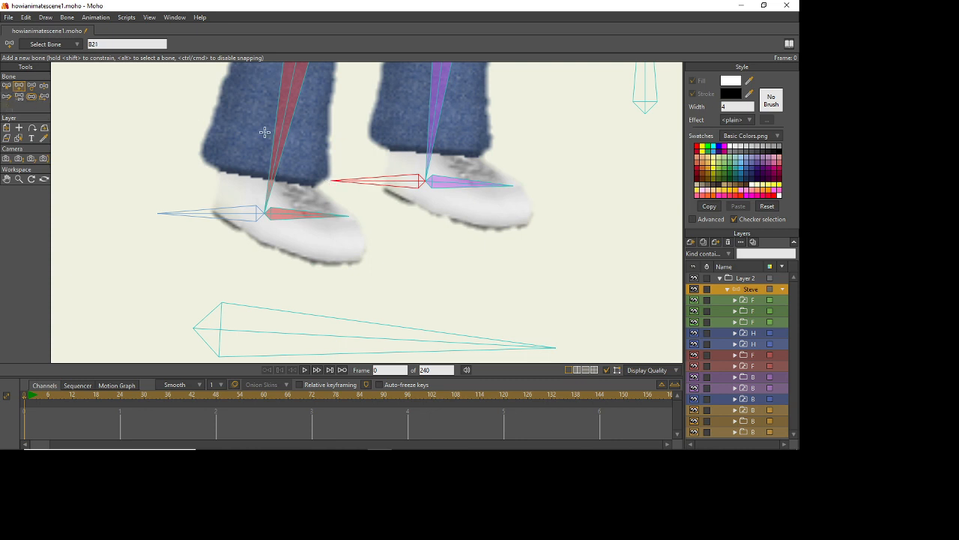
Reduce the bone strength of both new ankle bones to 0
left_click(30, 98)
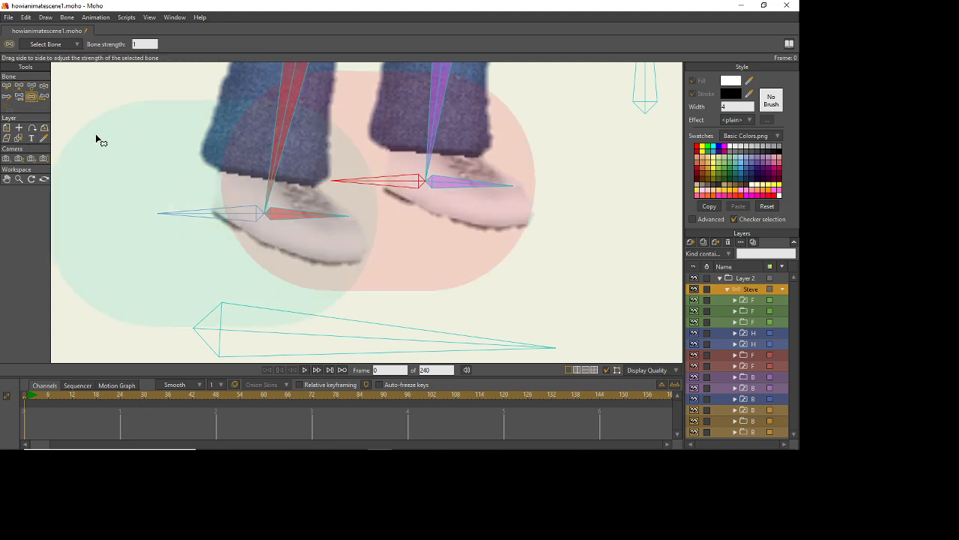
left_click_drag(393, 182, 318, 183)
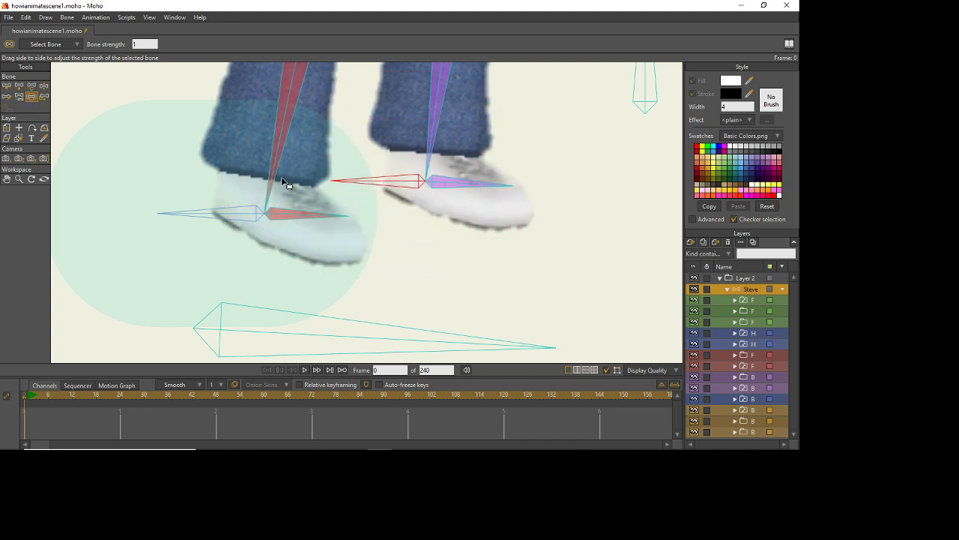
left_click_drag(229, 212, 133, 214)
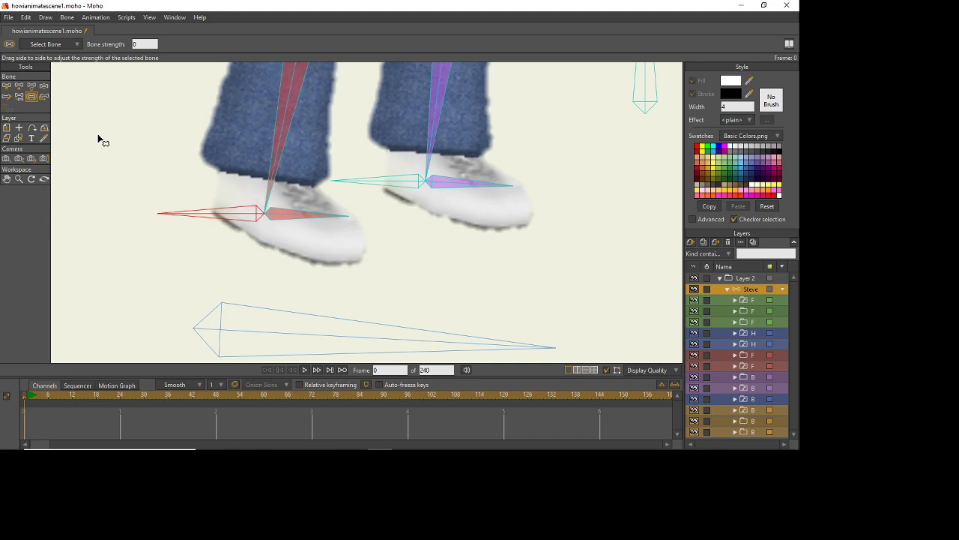
Detach the rear foot's new ankle bone from its parent, the root bone
left_click(8, 87)
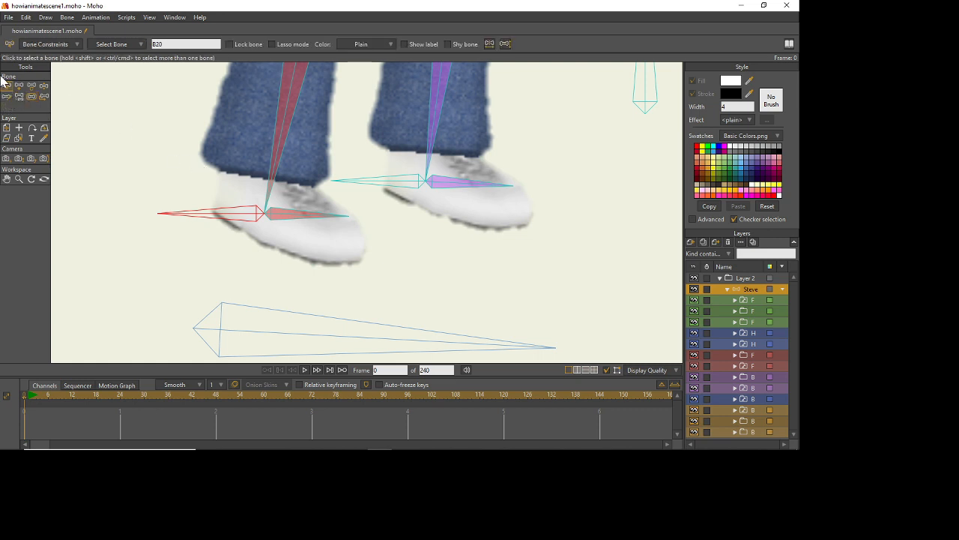
left_click(197, 173)
left_click_drag(177, 185, 212, 223)
left_click(18, 95)
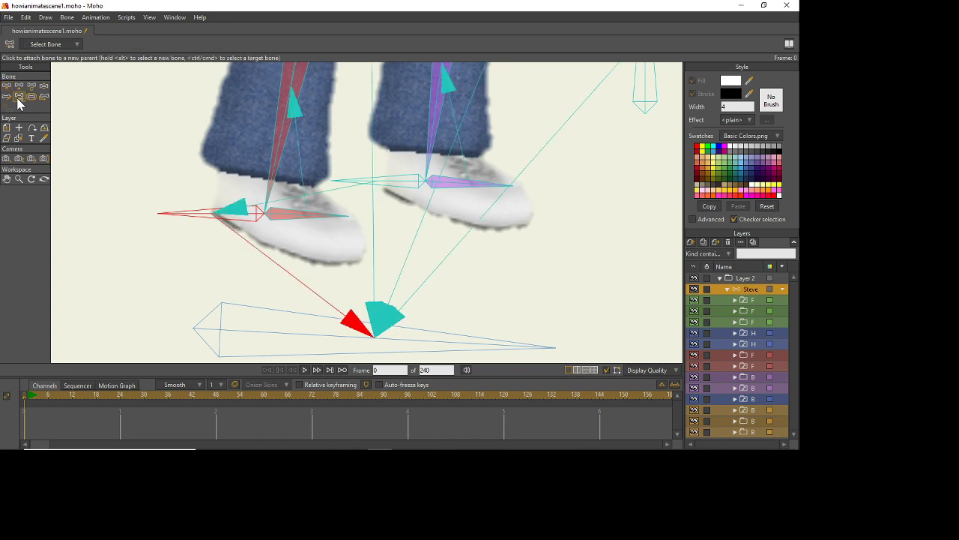
left_click(166, 163)
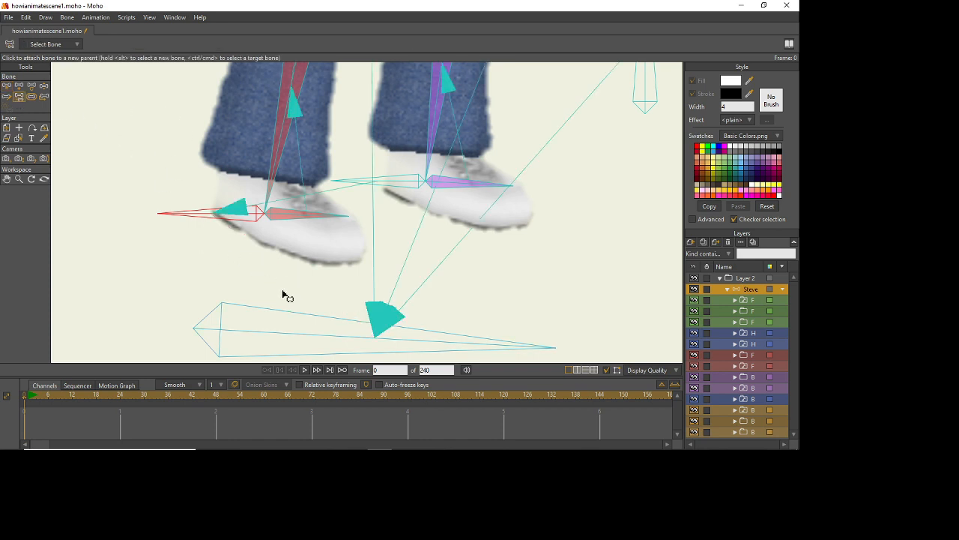
Detach the front foot's new ankle bone from its parent, the rear ankle bone
left_click(6, 95)
left_click(397, 203)
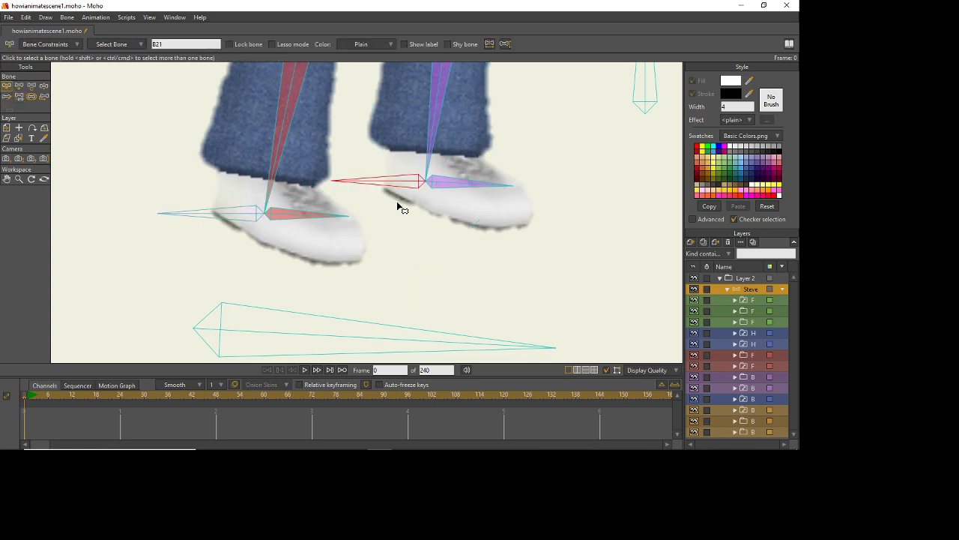
left_click(19, 96)
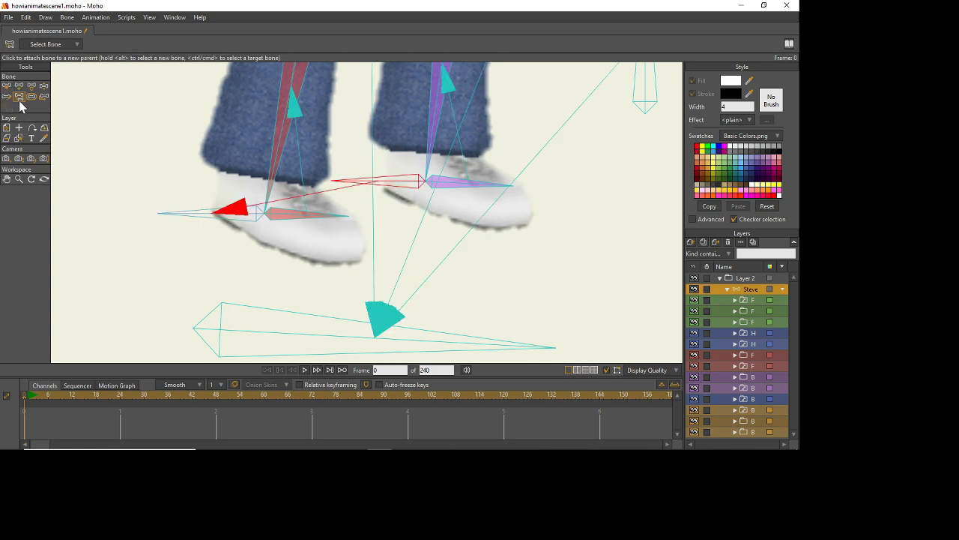
left_click(153, 156)
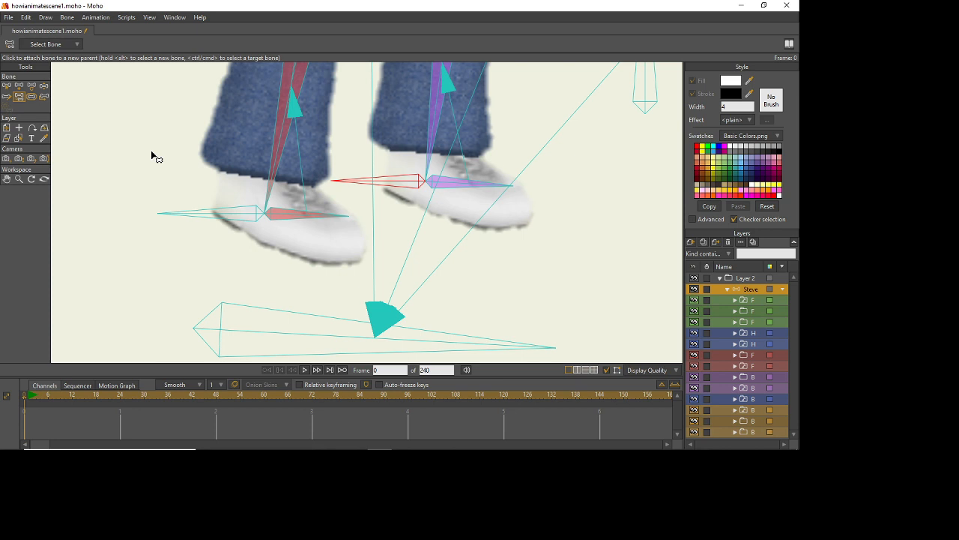
Rename the new ankle bone at the foot of the red-boned leg "Target F"
left_click(3, 89)
left_click(8, 98)
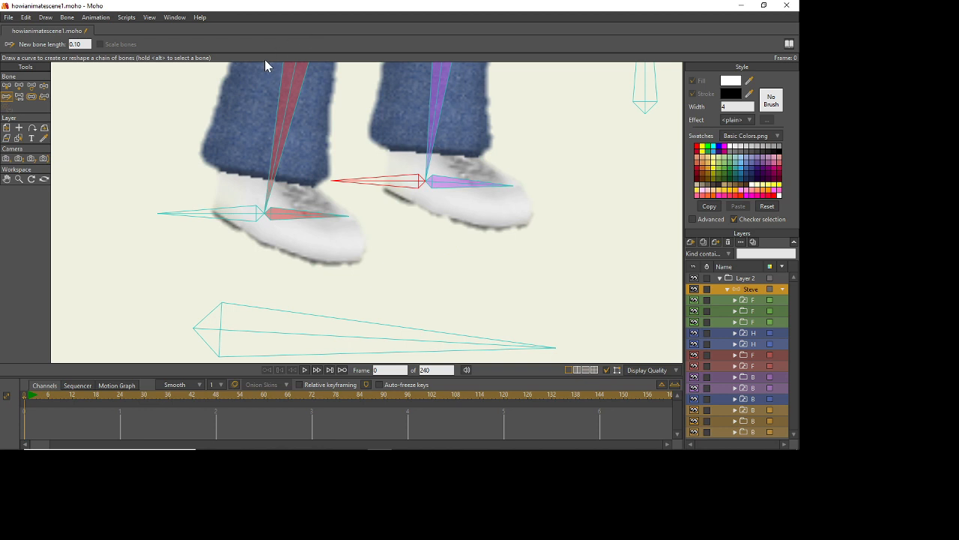
left_click(7, 87)
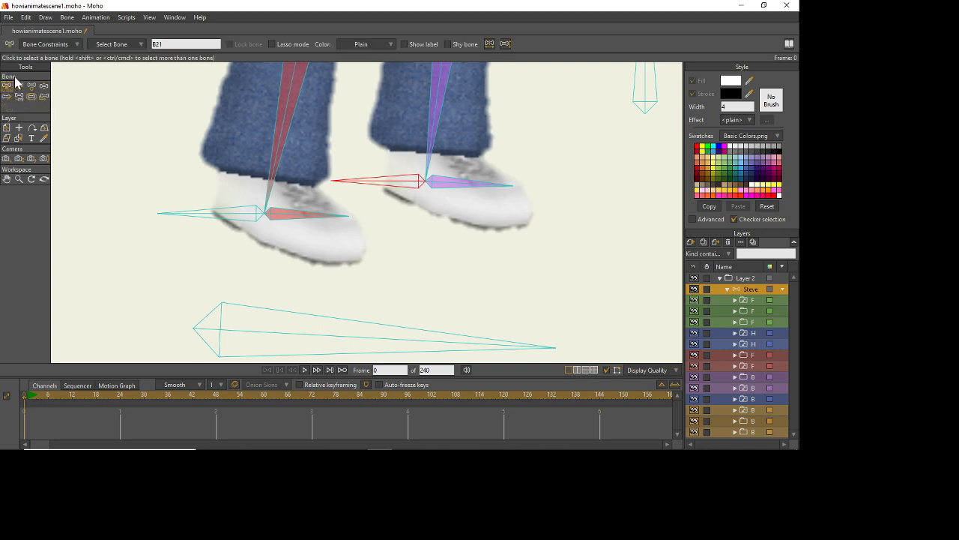
left_click(106, 188)
left_click(7, 96)
left_click(7, 87)
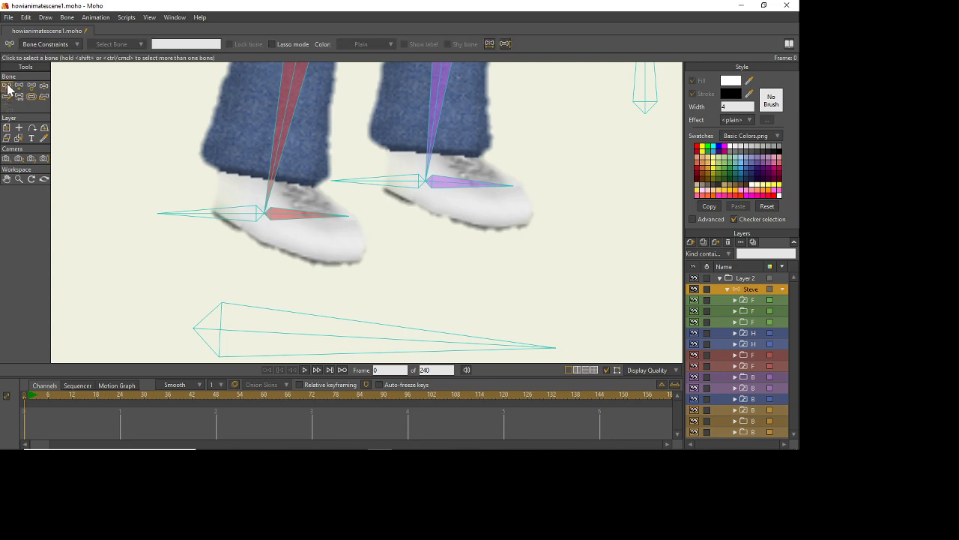
left_click(201, 214)
left_click_drag(143, 185, 214, 231)
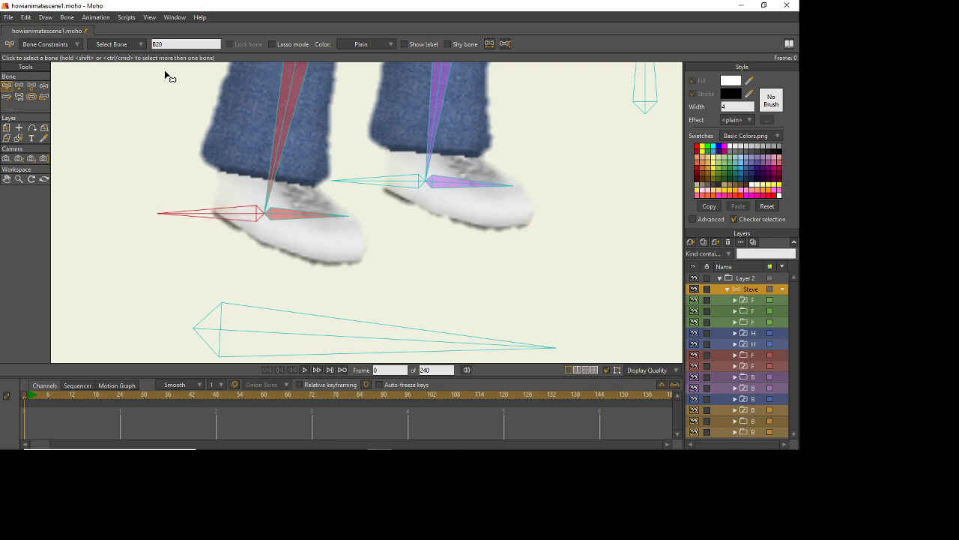
left_click(179, 44)
type("T")
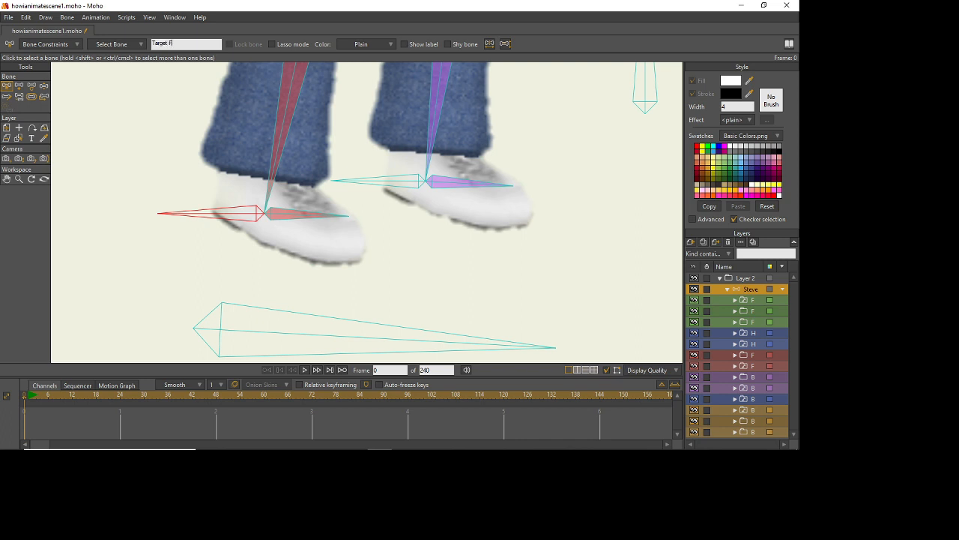
type("arget F")
Rename the new ankle bone at the foot of the purple-boned leg "Target B" and check both bone names
left_click_drag(353, 167, 382, 196)
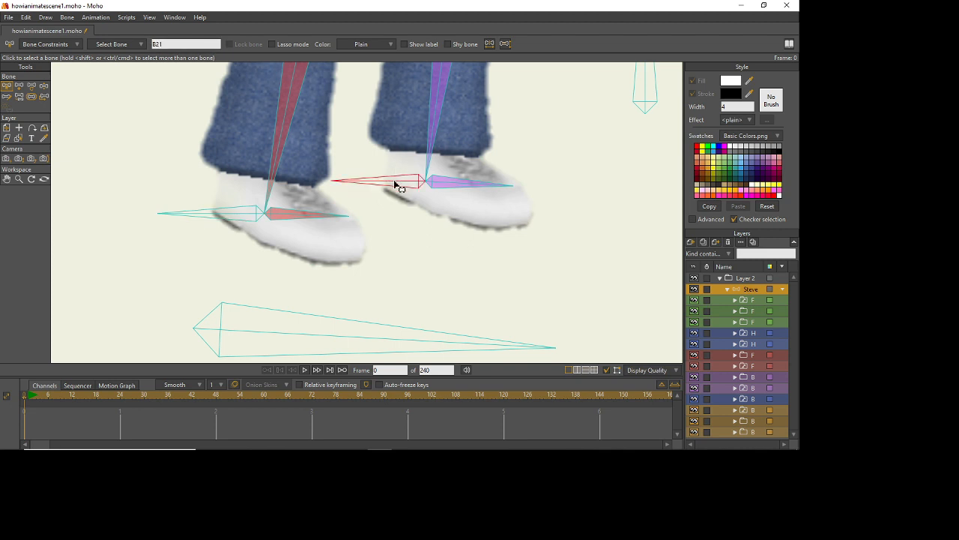
double_click(153, 44)
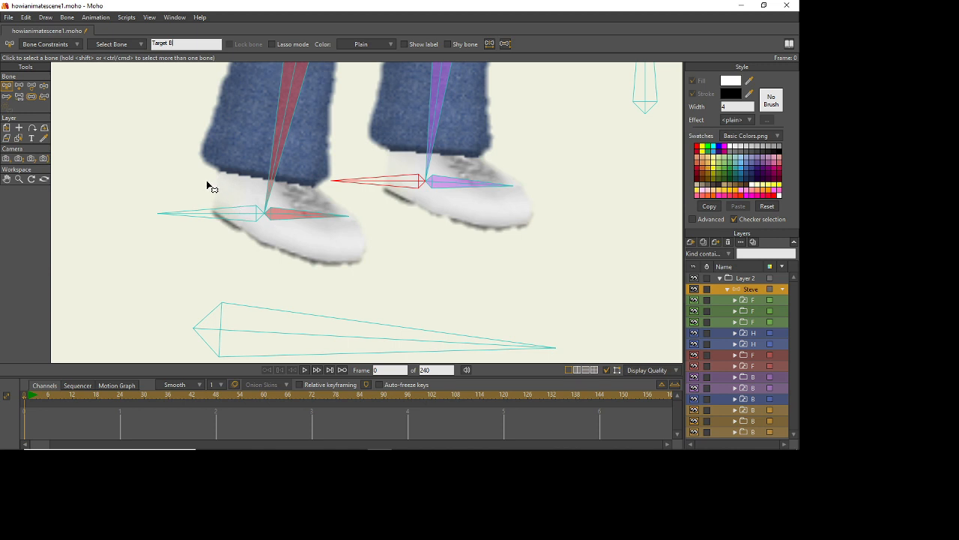
left_click(318, 168)
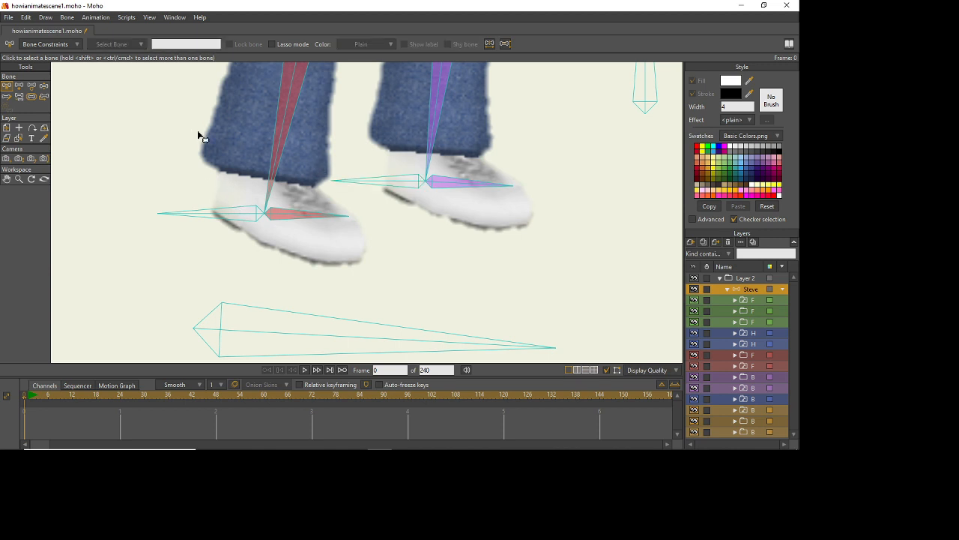
left_click(221, 232)
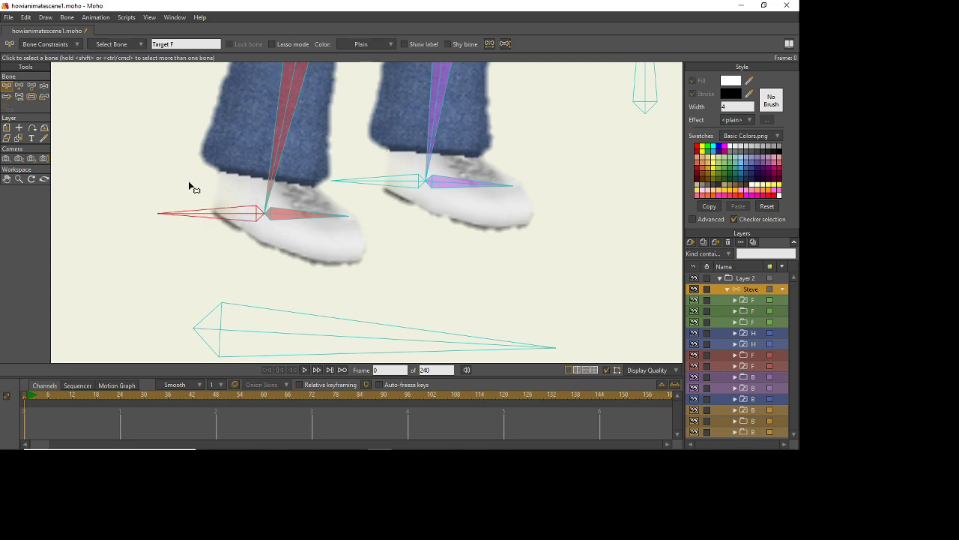
left_click_drag(368, 153, 407, 198)
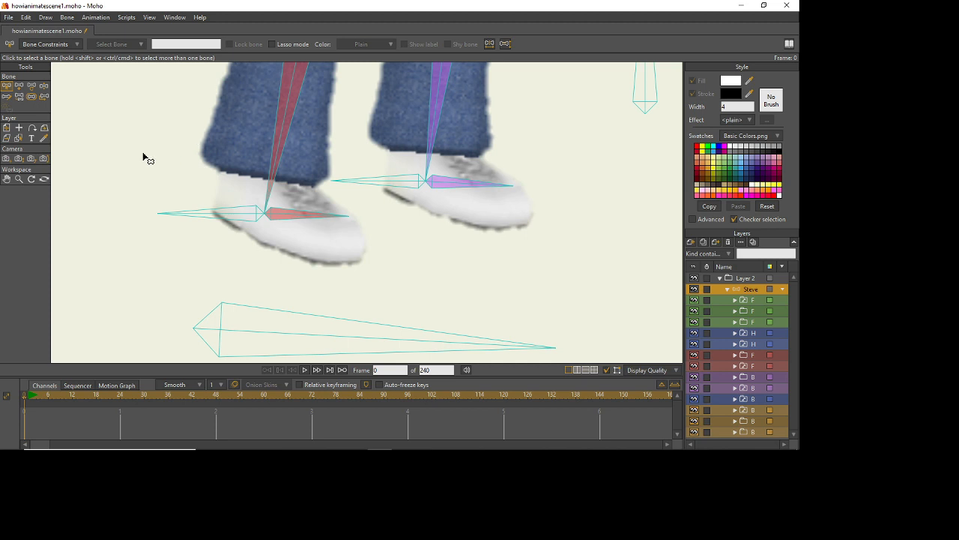
In the bone constraints, set the red shin bone's target to Target F
left_click(286, 111)
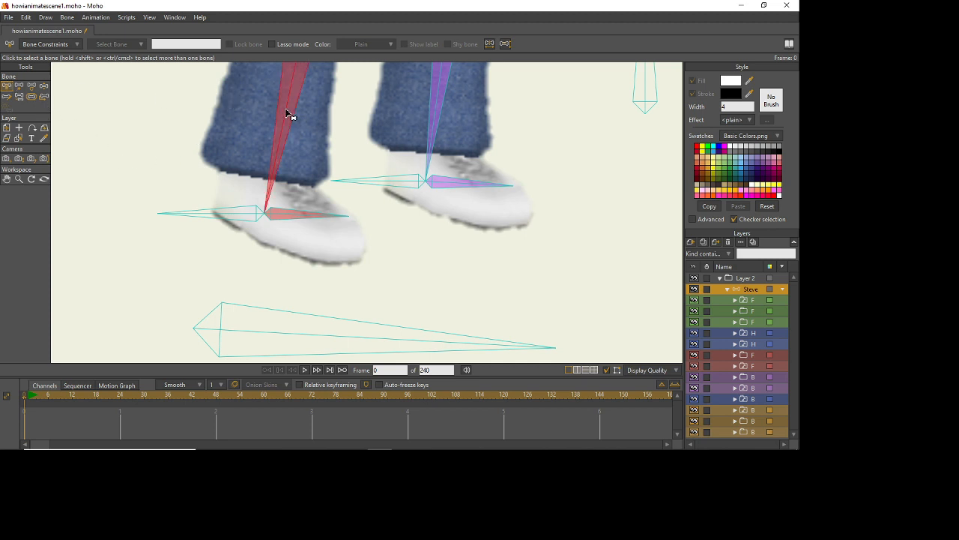
left_click_drag(246, 111, 293, 146)
left_click_drag(233, 111, 290, 145)
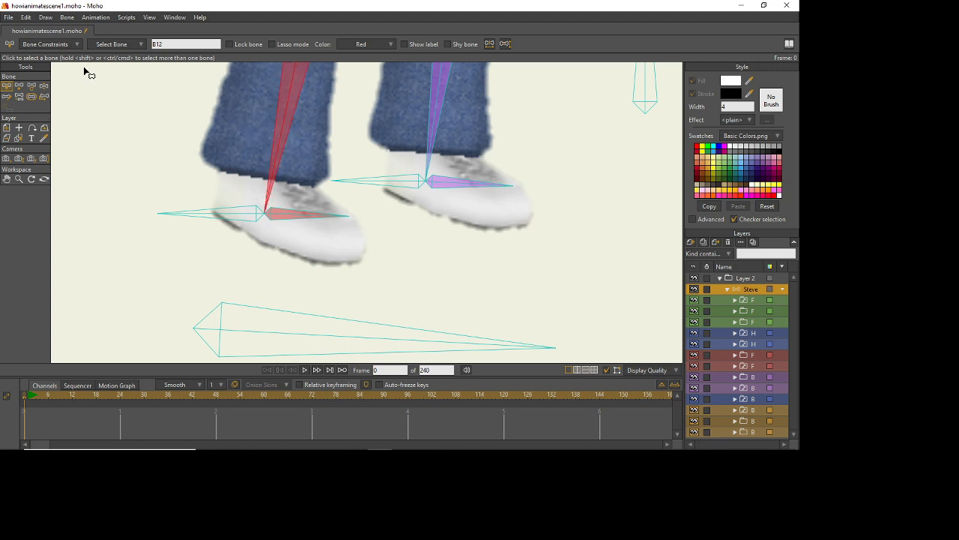
left_click(47, 44)
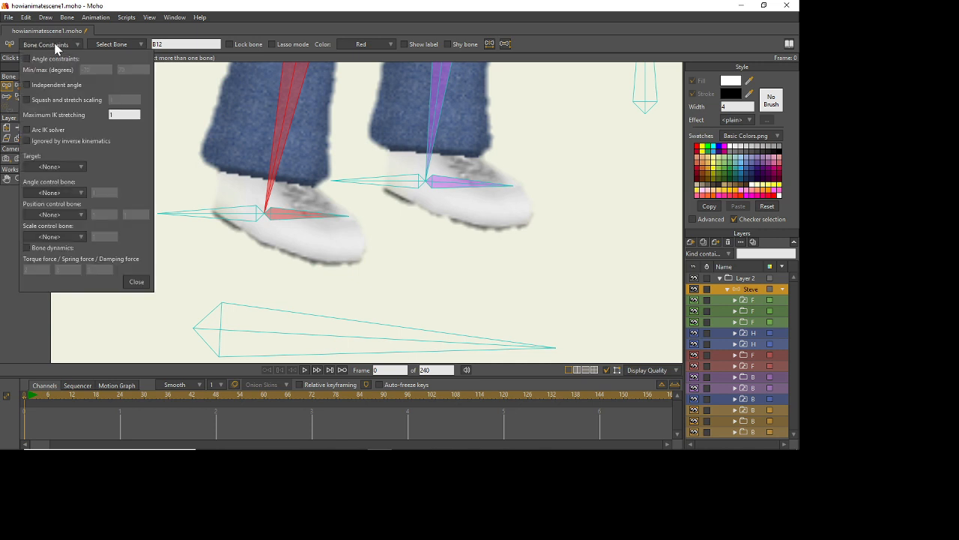
left_click(39, 167)
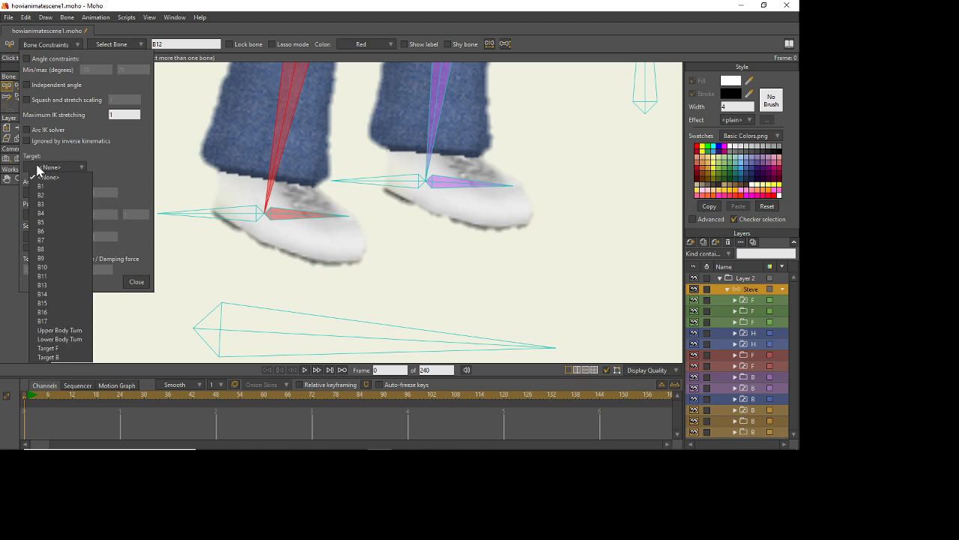
left_click(61, 349)
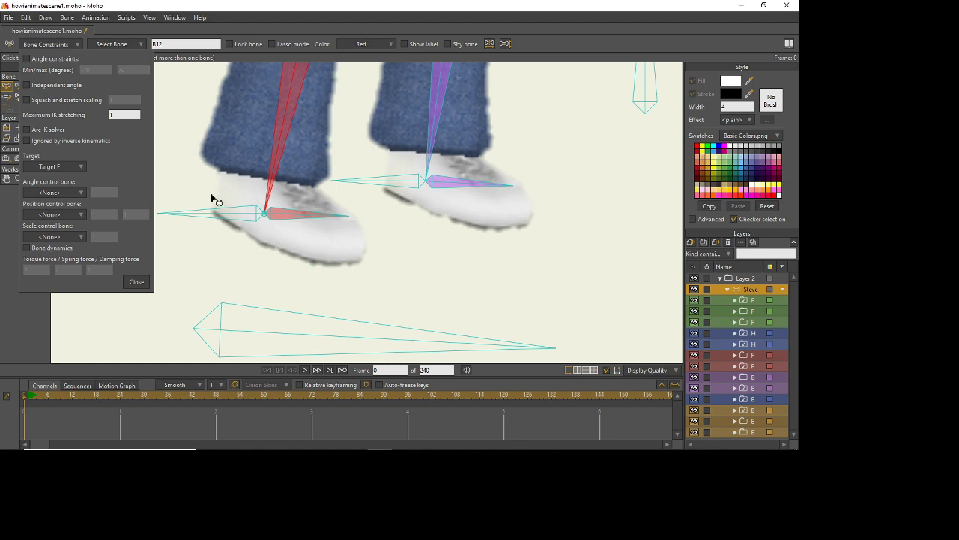
left_click(237, 193)
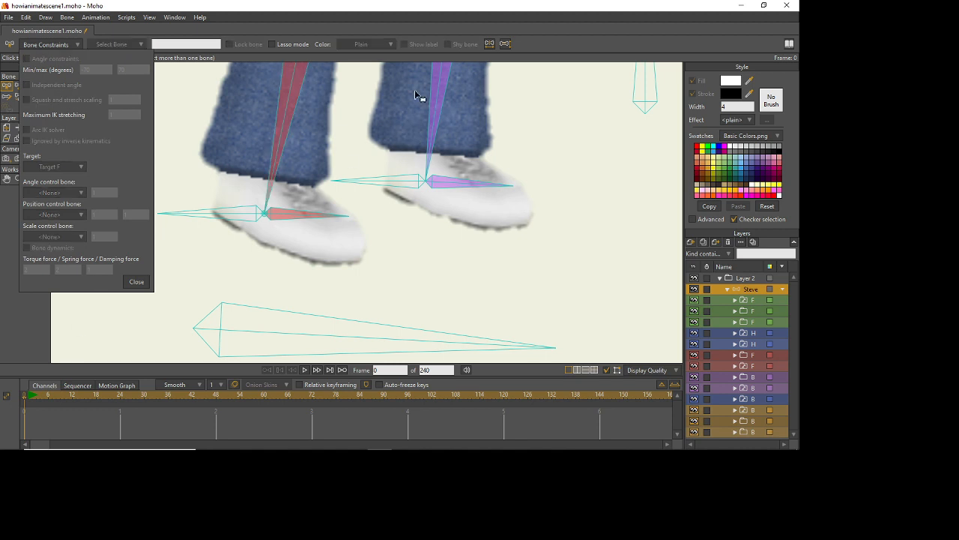
Set the purple shin bone's target to Target B and close the bone constraints
left_click(439, 132)
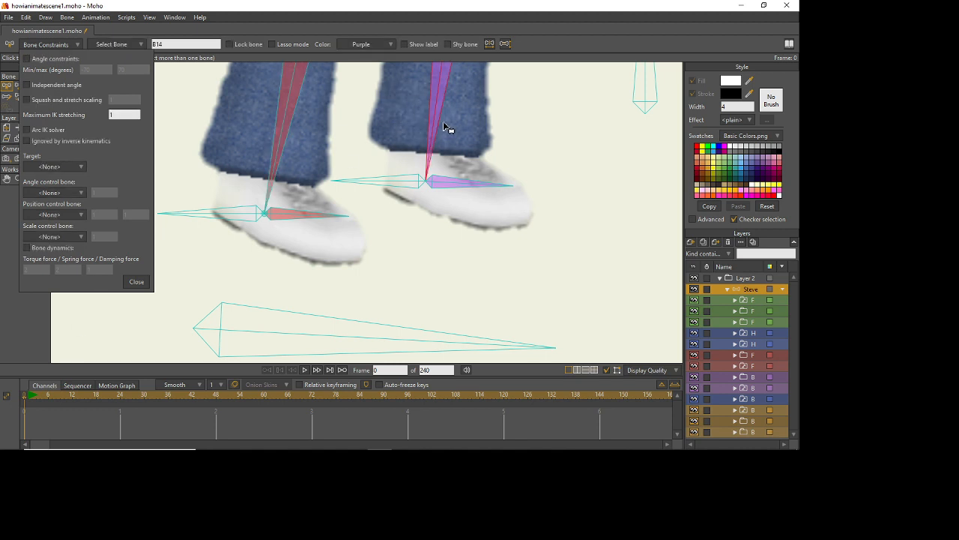
left_click(47, 166)
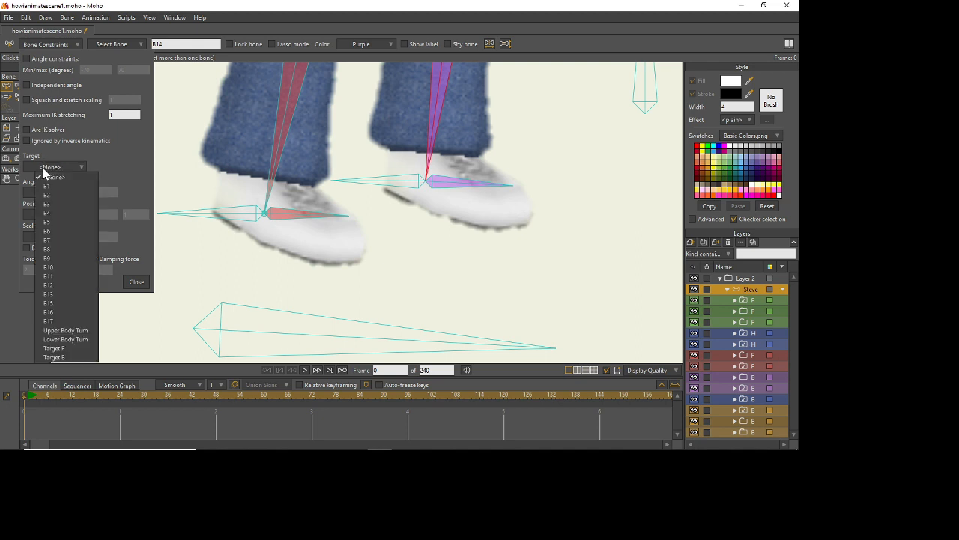
left_click(77, 357)
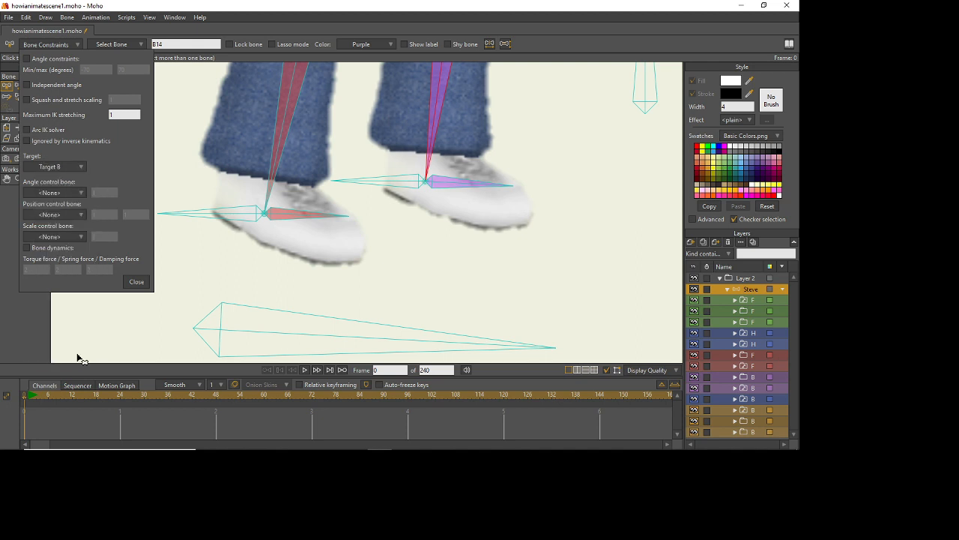
left_click(43, 46)
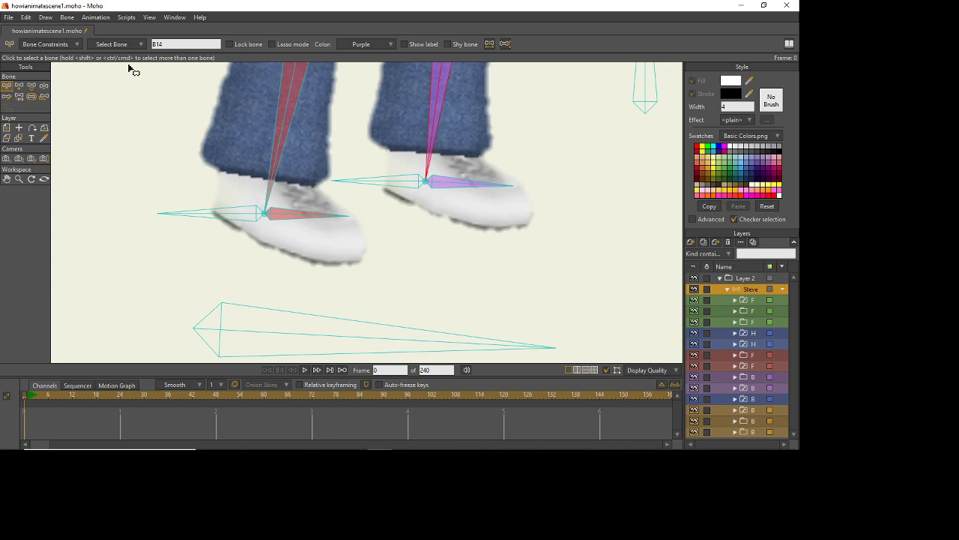
Test the leg rig at frame 0 by manipulating the root bone below the feet and the foot target bones
scroll(295, 120, "down", 5)
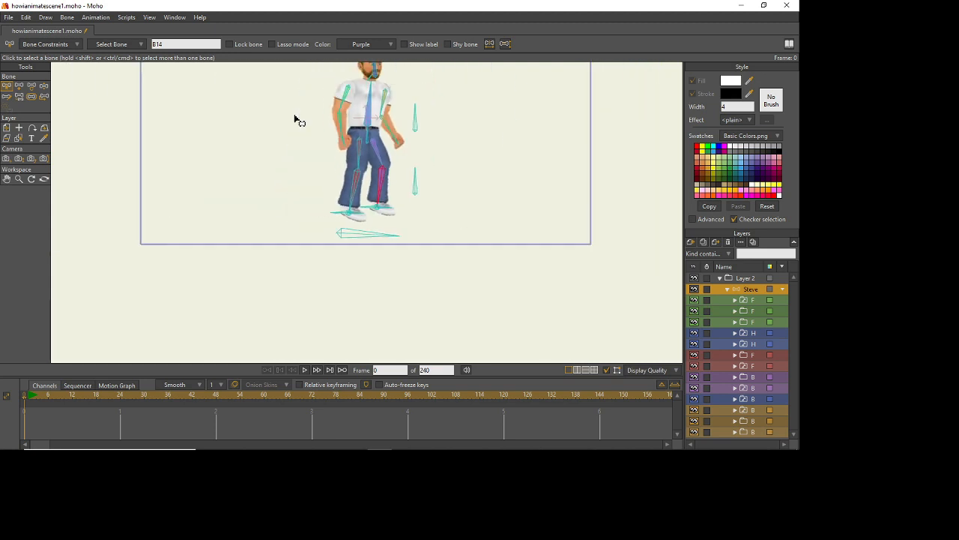
left_click_drag(325, 140, 312, 187)
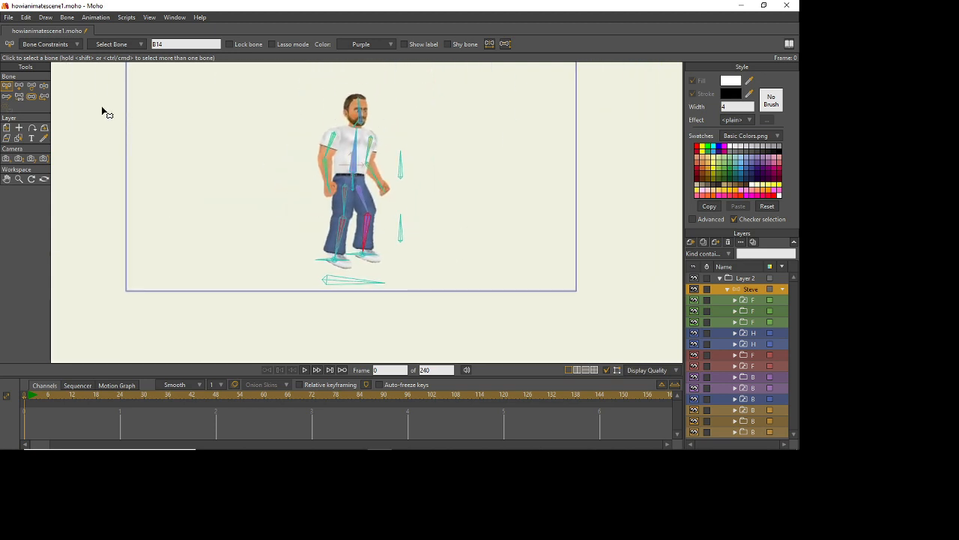
left_click(45, 86)
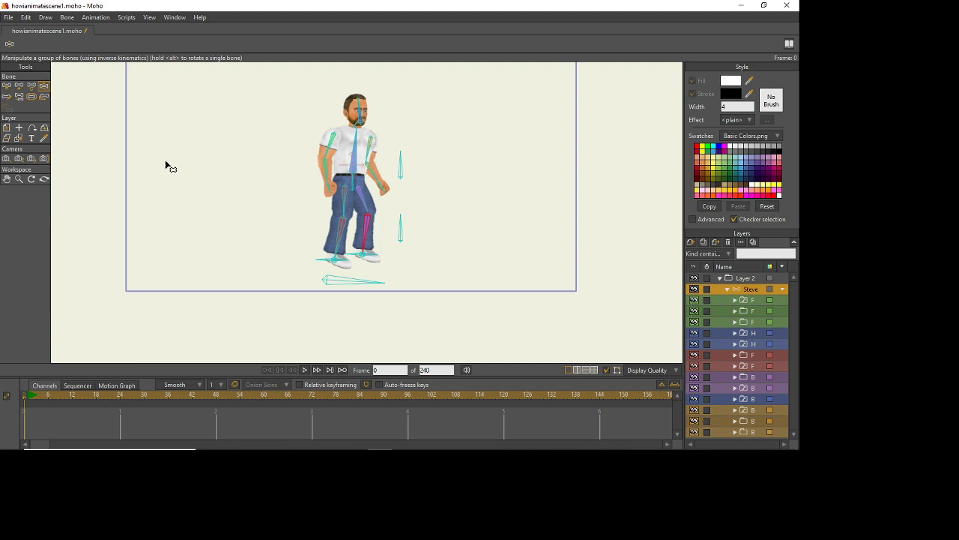
mouse_move(338, 281)
left_mouse_down()
mouse_move(325, 305)
mouse_move(315, 300)
mouse_move(345, 291)
mouse_move(332, 335)
mouse_move(341, 275)
mouse_move(341, 283)
mouse_move(349, 277)
mouse_move(328, 269)
mouse_move(303, 300)
mouse_move(324, 280)
mouse_move(317, 259)
mouse_move(340, 277)
mouse_move(336, 292)
mouse_move(334, 274)
mouse_move(319, 276)
mouse_move(339, 295)
mouse_move(334, 273)
mouse_move(340, 279)
left_mouse_up()
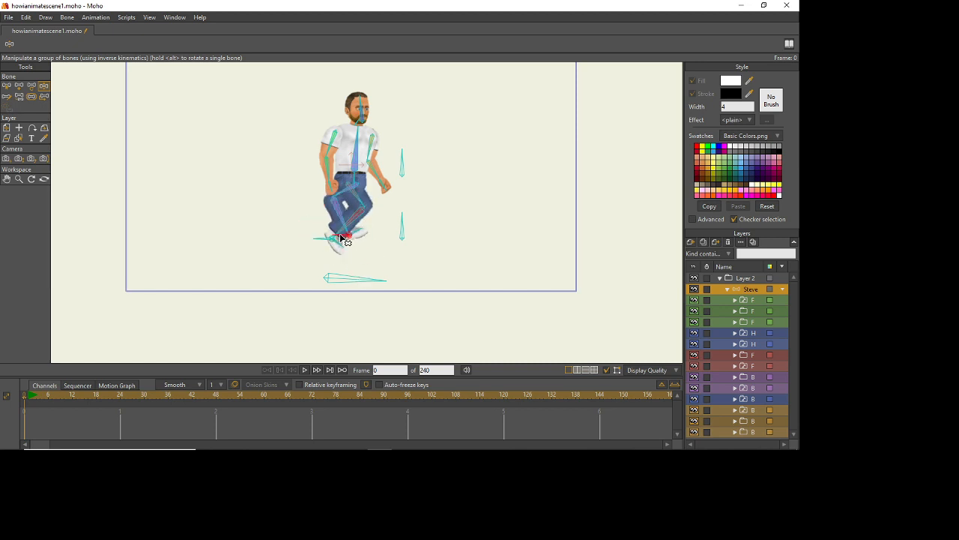
mouse_move(367, 264)
left_mouse_down()
mouse_move(387, 235)
mouse_move(405, 250)
mouse_move(388, 244)
mouse_move(362, 258)
mouse_move(361, 247)
left_mouse_up()
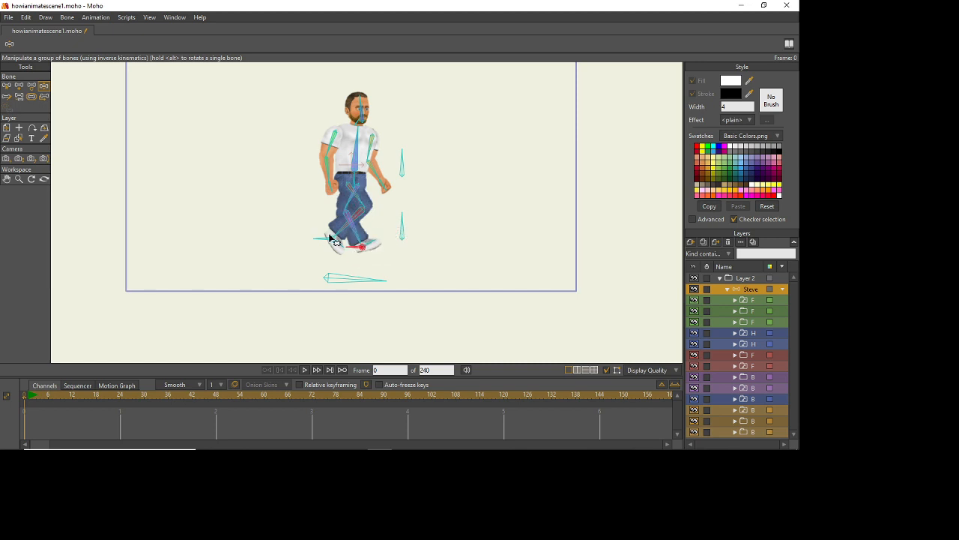
left_click(8, 85)
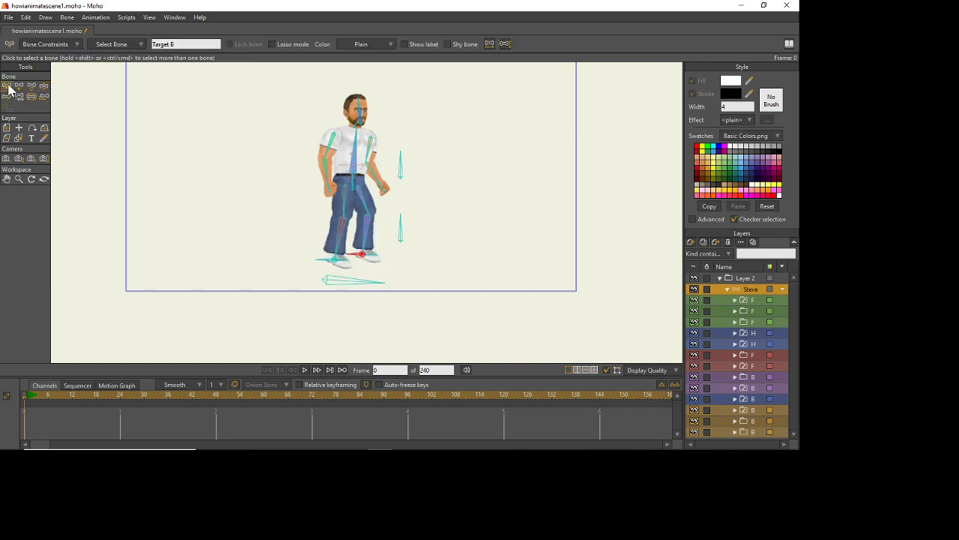
left_click(42, 86)
left_click_drag(339, 283, 334, 298)
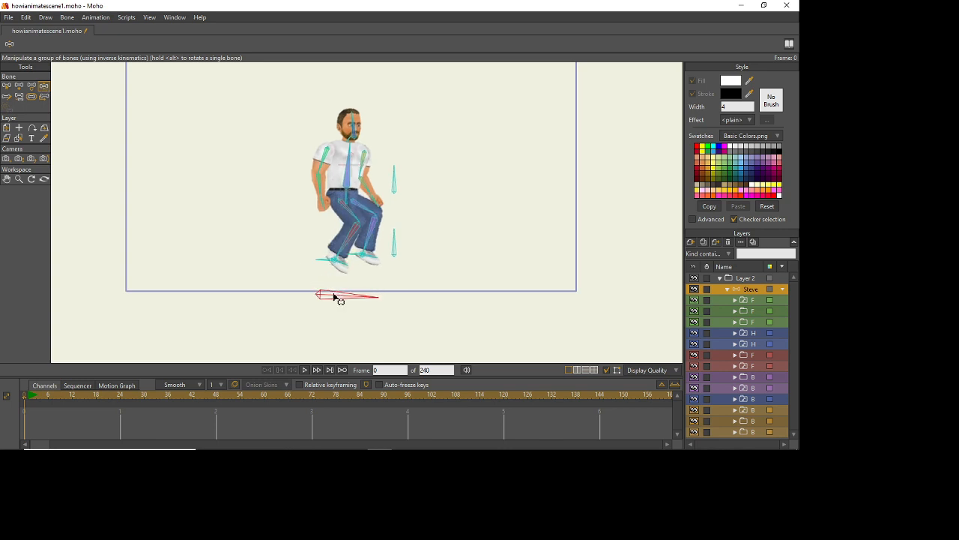
Go to frame 1 and select all of Steve's bones to keyframe the standing pose
left_click(43, 402)
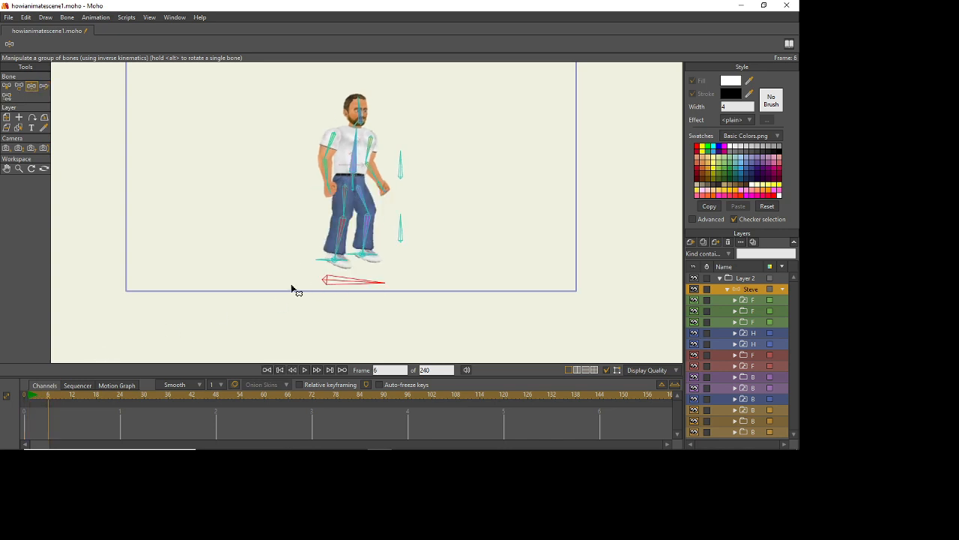
left_click_drag(33, 397, 30, 400)
key("ctrl+a")
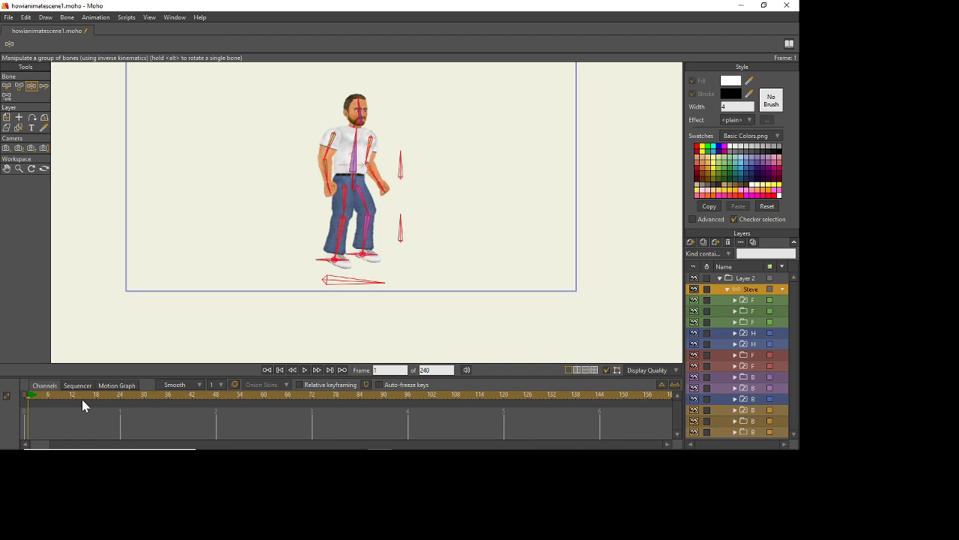
At frame 12, pose Steve in a crouch by lowering the root bone, leaning the torso and bending the arms
left_click(72, 400)
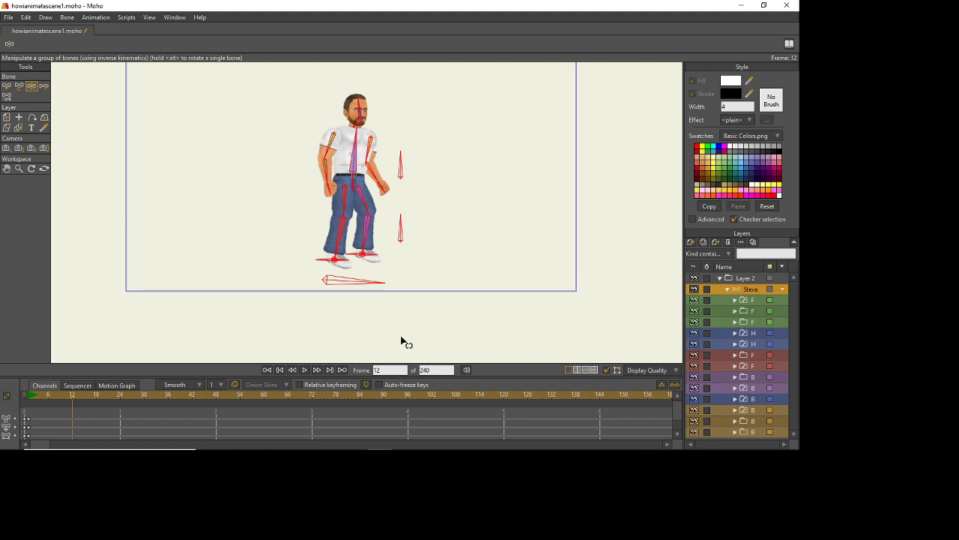
left_click_drag(360, 285, 358, 327)
left_click_drag(370, 214, 332, 198)
left_click_drag(366, 150, 361, 154)
left_click_drag(345, 318, 338, 318)
left_click(332, 260)
left_click_drag(332, 260, 331, 259)
left_click(341, 318)
Scrub back to frame 10 to review the crouch, and delete its keyframes at frame 12
mouse_move(57, 397)
left_mouse_down()
mouse_move(30, 396)
mouse_move(76, 395)
mouse_move(29, 397)
mouse_move(65, 394)
left_mouse_up()
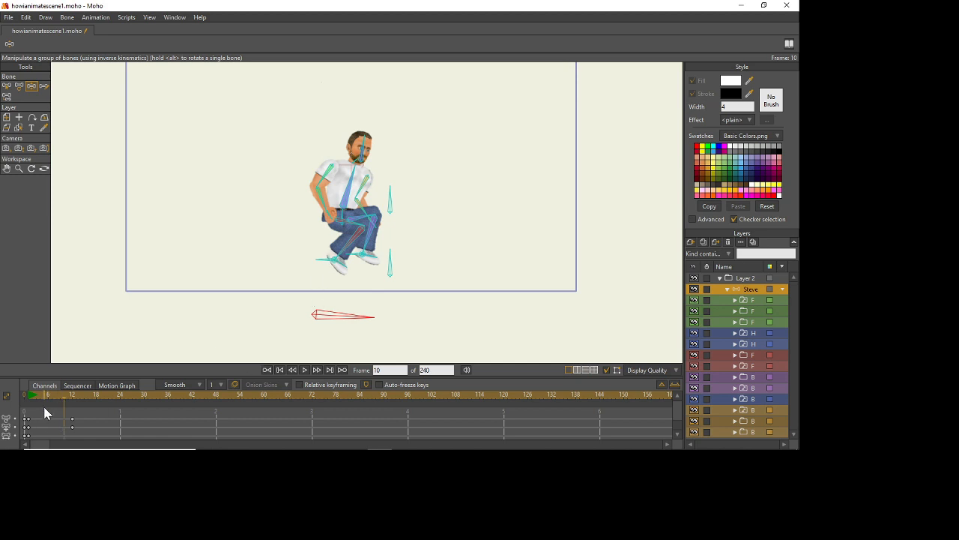
left_click_drag(76, 408, 65, 447)
key("Delete")
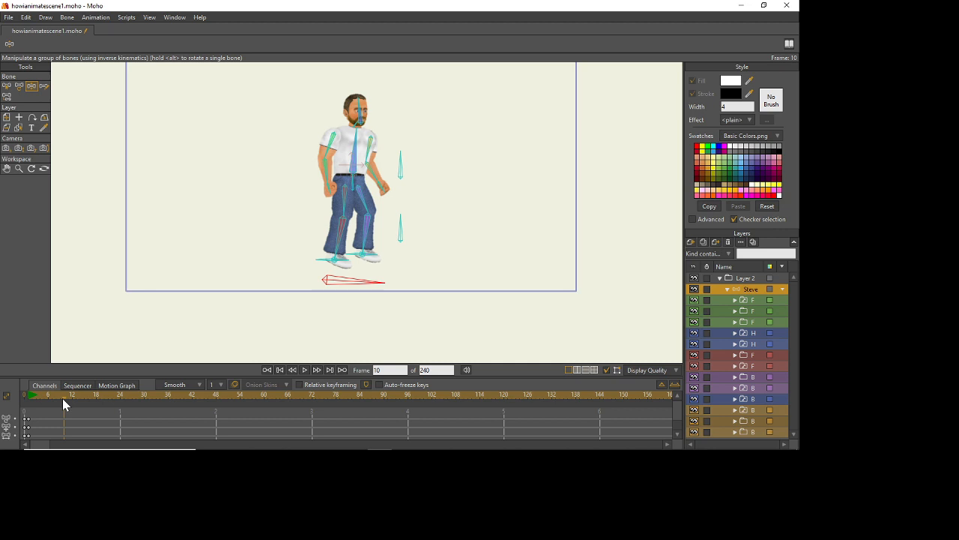
Pose Steve's legs in stepping positions at frames 10 and 18 by moving the foot target bones, and scrub back to frame 10
mouse_move(328, 262)
left_mouse_down()
mouse_move(364, 257)
mouse_move(323, 244)
left_mouse_up()
left_click(96, 397)
mouse_move(322, 245)
left_mouse_down()
mouse_move(358, 253)
mouse_move(313, 252)
left_mouse_up()
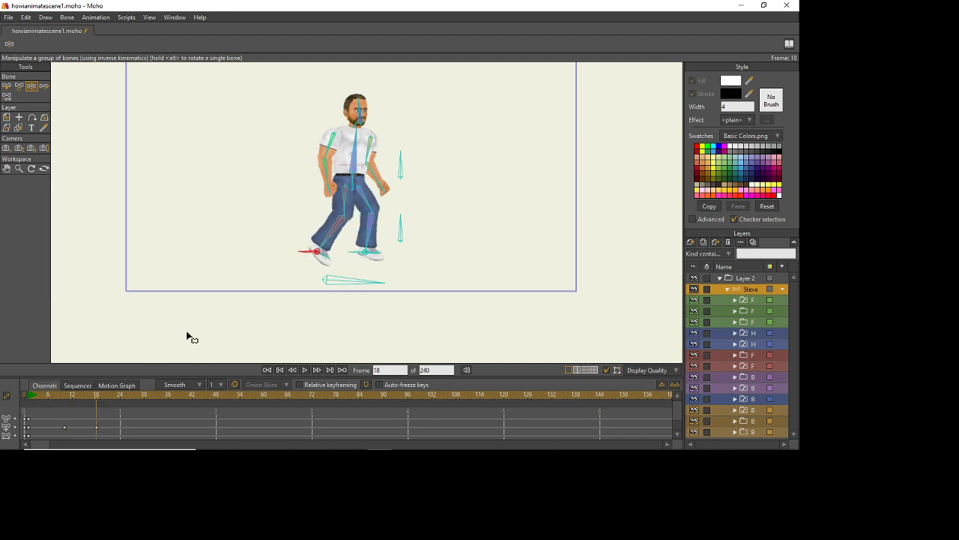
left_click_drag(95, 393, 64, 392)
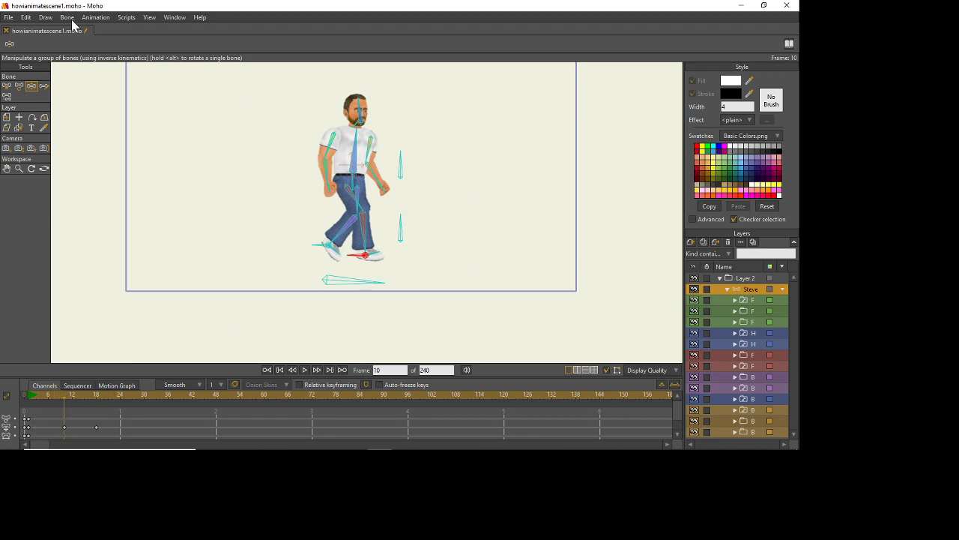
Clear all animation from the Steve layer, including its sub-layers
left_click(96, 16)
mouse_move(152, 148)
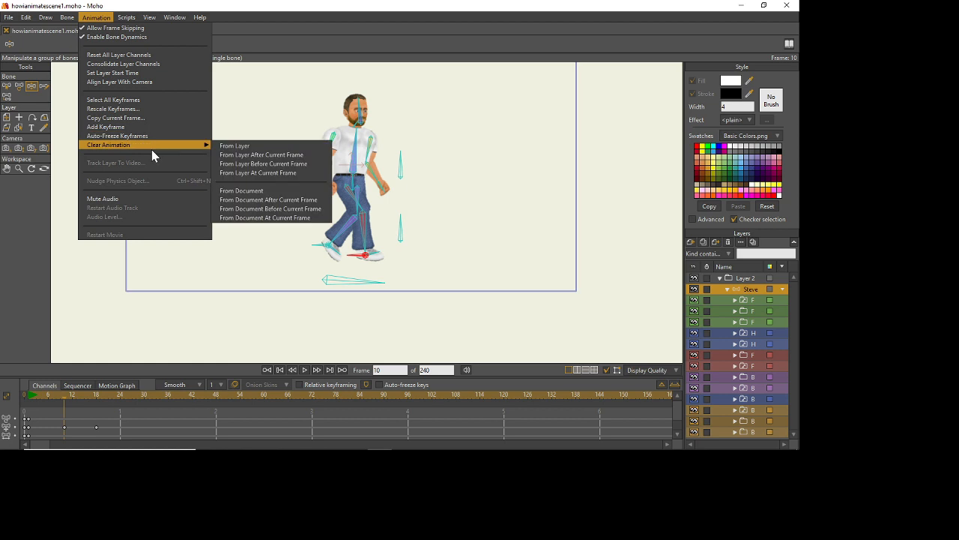
left_click(235, 147)
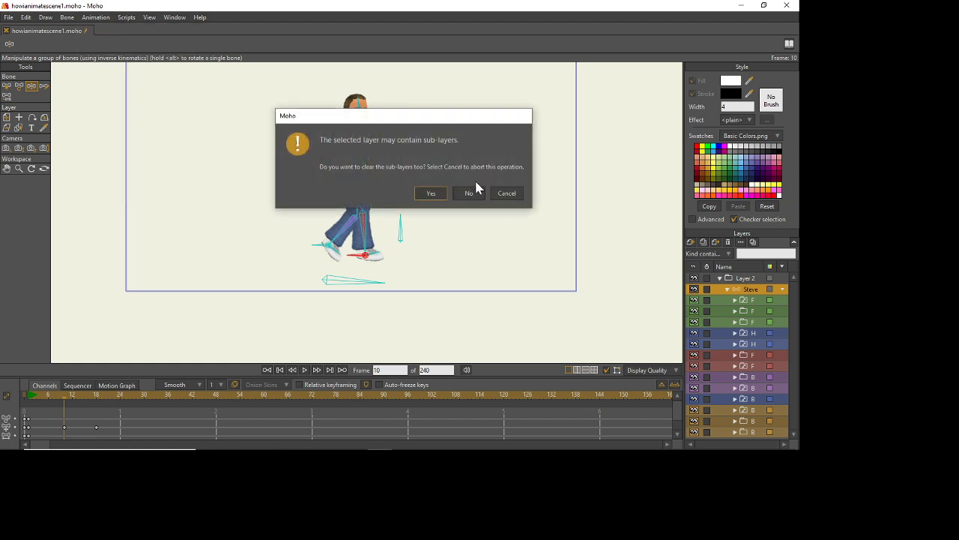
left_click(432, 195)
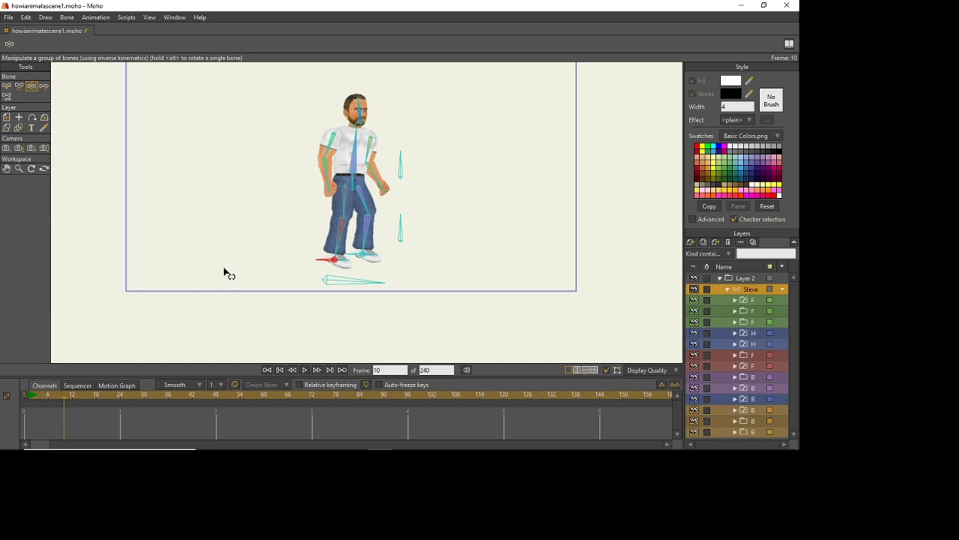
Test the leg rig by shifting Steve's root bone to trial positions at frames 10, 13, 0 and 8
left_click_drag(333, 291, 307, 281)
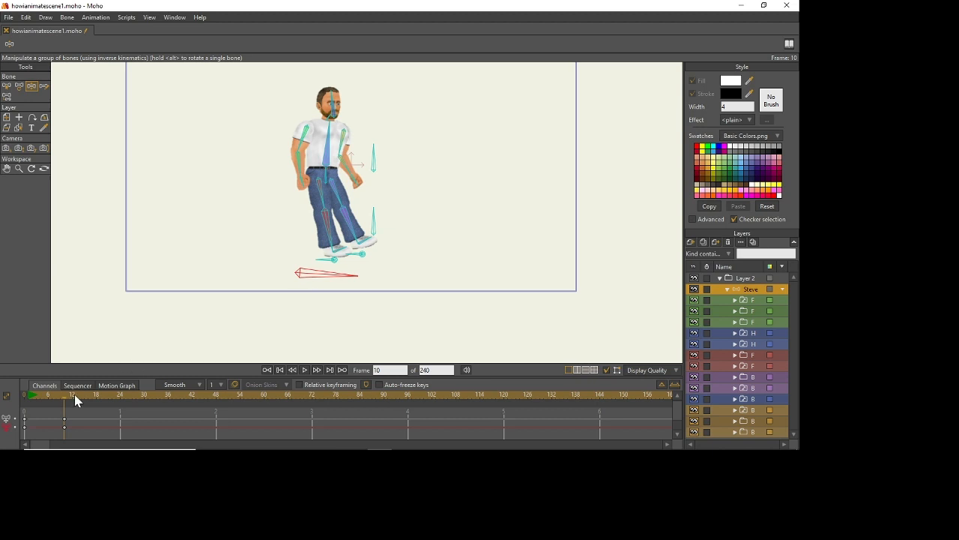
mouse_move(330, 276)
left_mouse_down()
mouse_move(336, 257)
mouse_move(348, 285)
mouse_move(337, 328)
mouse_move(340, 279)
left_mouse_up()
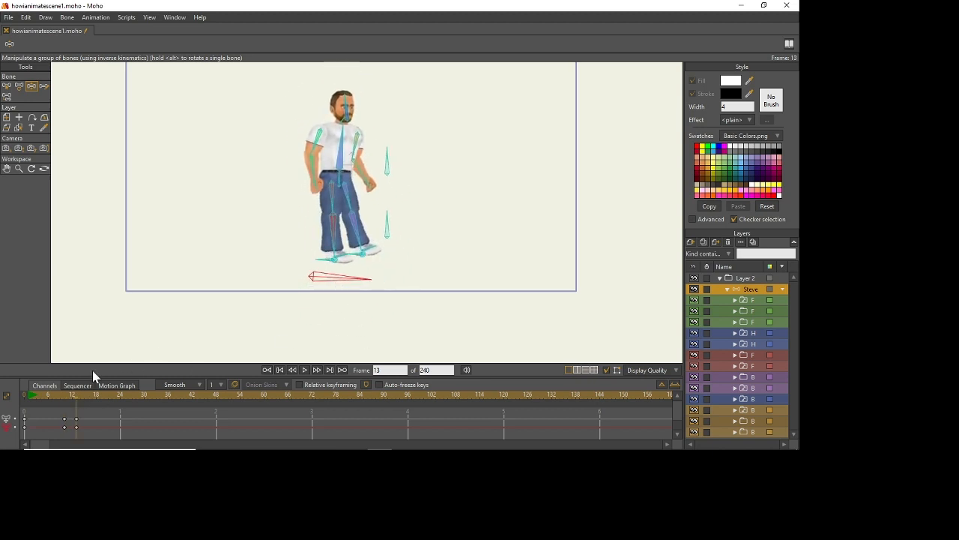
left_click(23, 396)
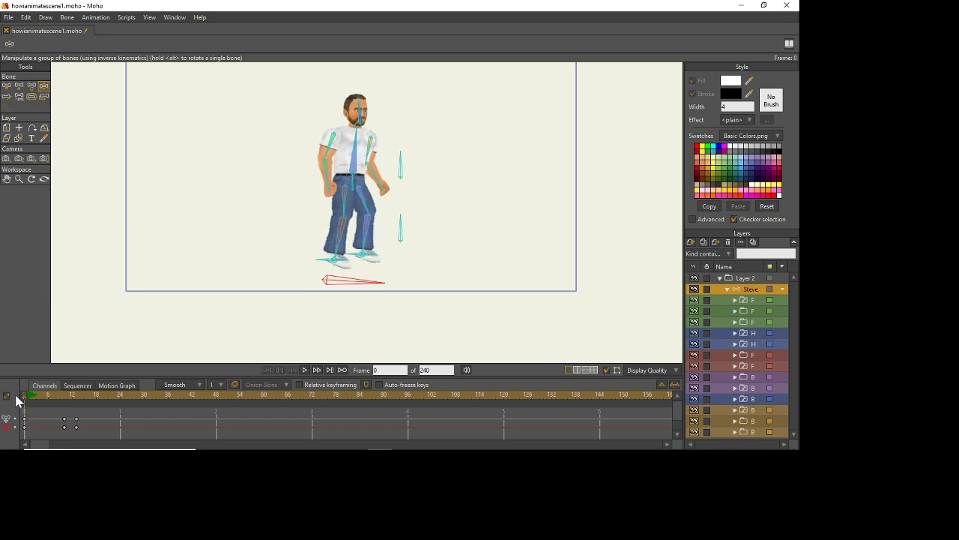
left_click_drag(338, 278, 334, 289)
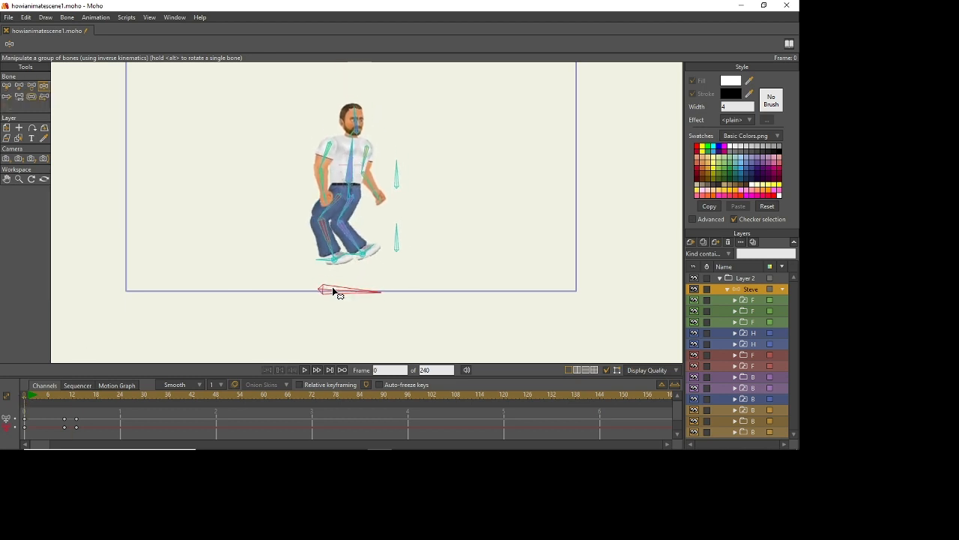
left_click(57, 401)
left_click_drag(310, 307, 357, 302)
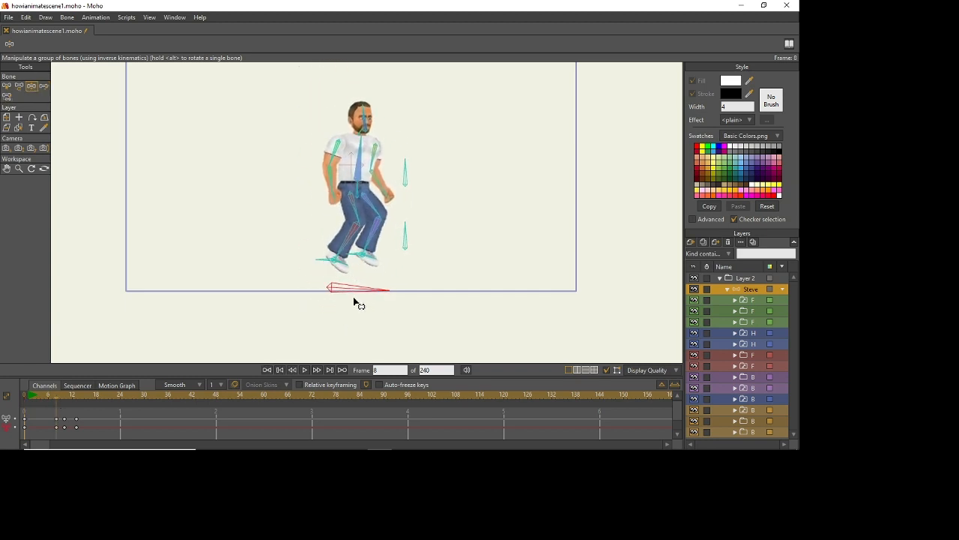
Raise Steve's front foot with its target bone at frame 19, scrub back to frame 11, and delete all the trial keyframes
left_click_drag(71, 396, 102, 407)
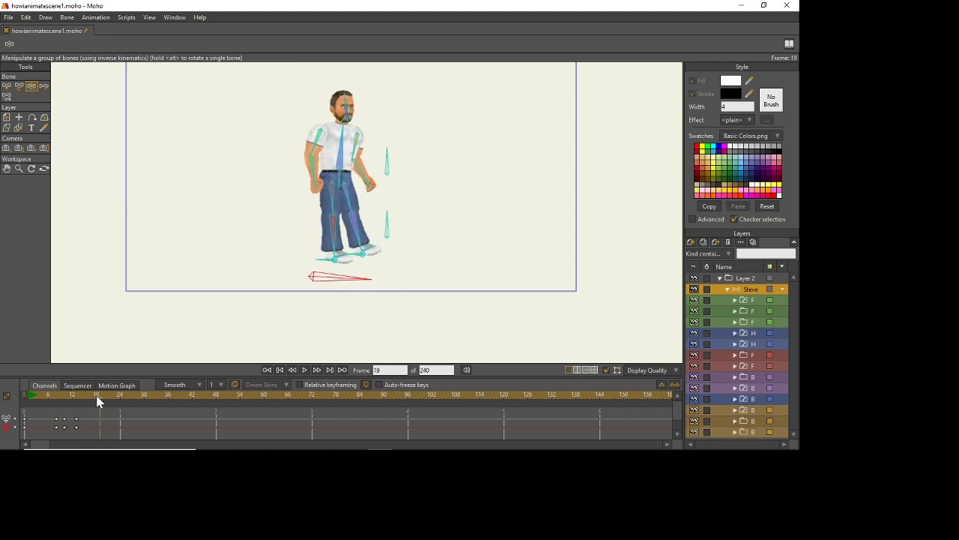
mouse_move(357, 249)
left_mouse_down()
mouse_move(370, 216)
mouse_move(382, 229)
mouse_move(413, 168)
mouse_move(396, 143)
mouse_move(415, 136)
mouse_move(352, 187)
mouse_move(418, 157)
mouse_move(380, 141)
mouse_move(436, 187)
mouse_move(400, 161)
mouse_move(407, 209)
mouse_move(368, 239)
mouse_move(349, 237)
left_mouse_up()
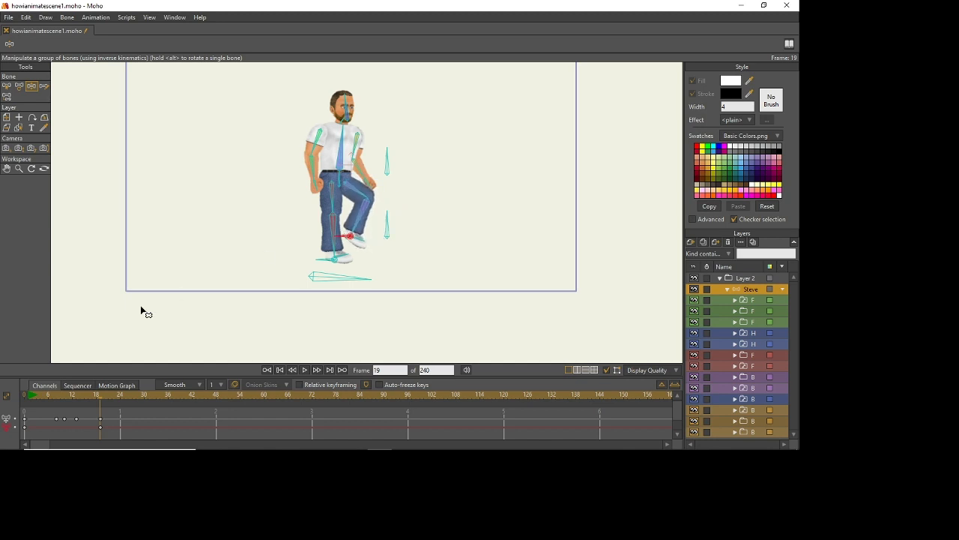
left_click_drag(84, 398, 35, 438)
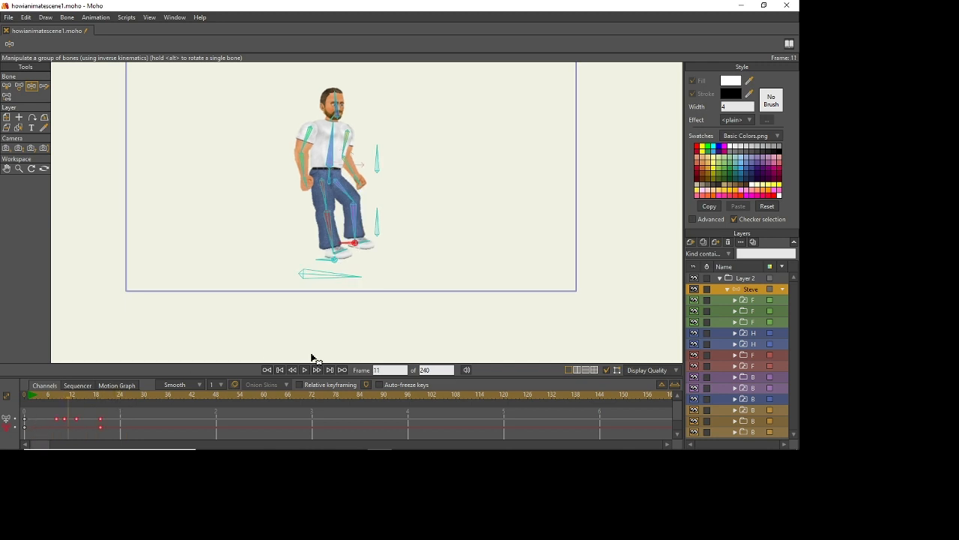
key("Delete")
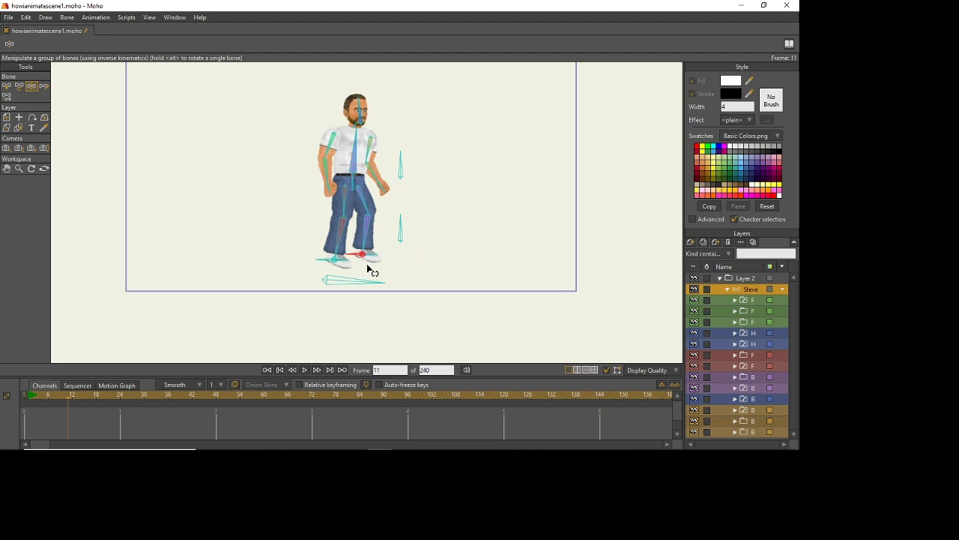